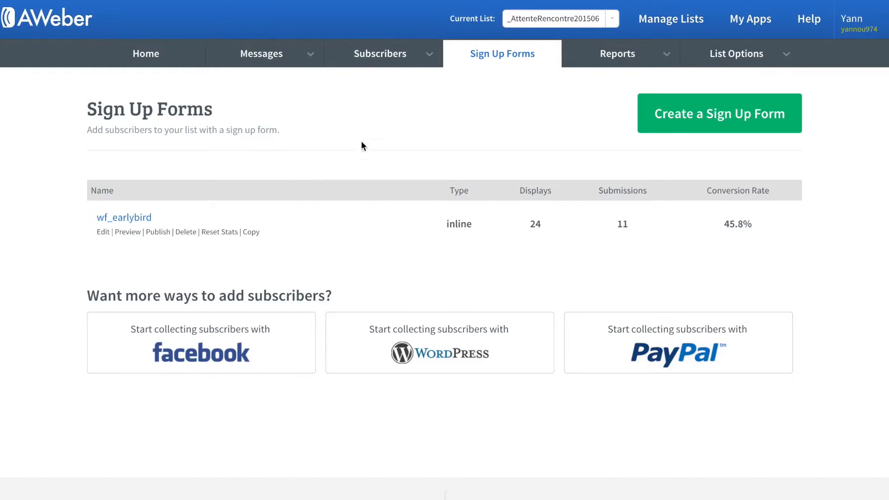
Create a list custom field named monURL under List Options > Custom Fields and save it
left_click(786, 57)
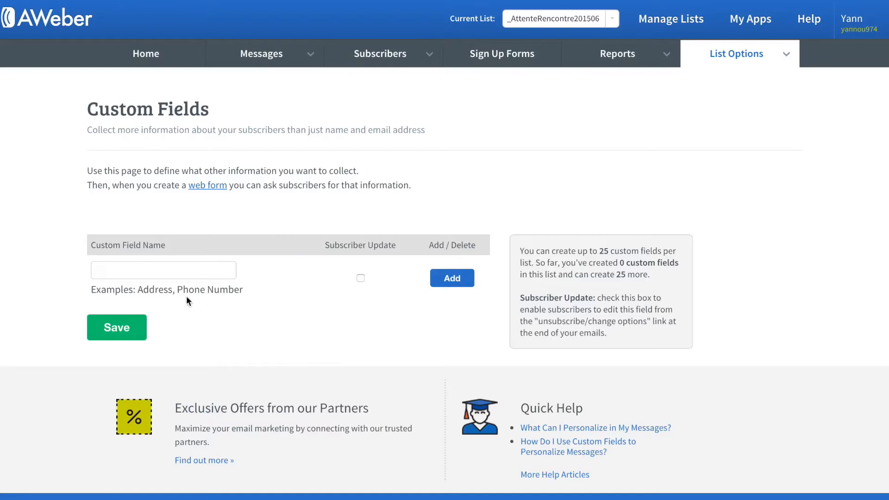
left_click(134, 276)
type("monUR")
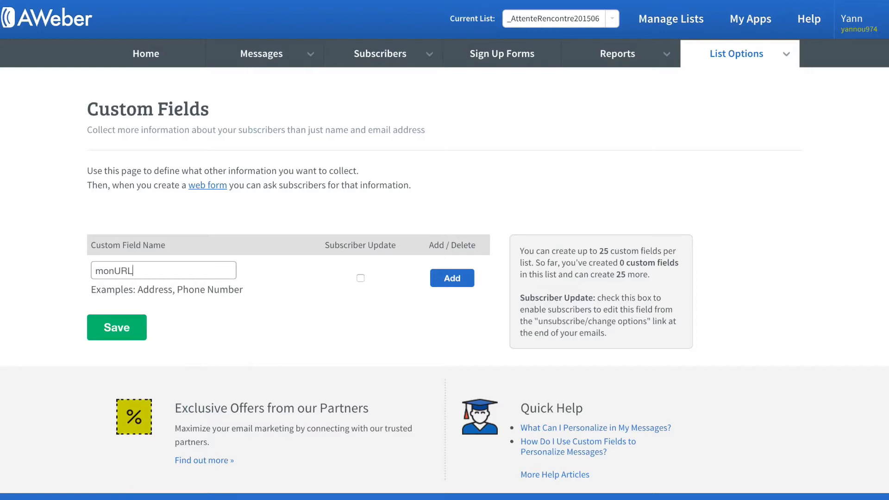
type("L")
left_click_drag(145, 270, 73, 272)
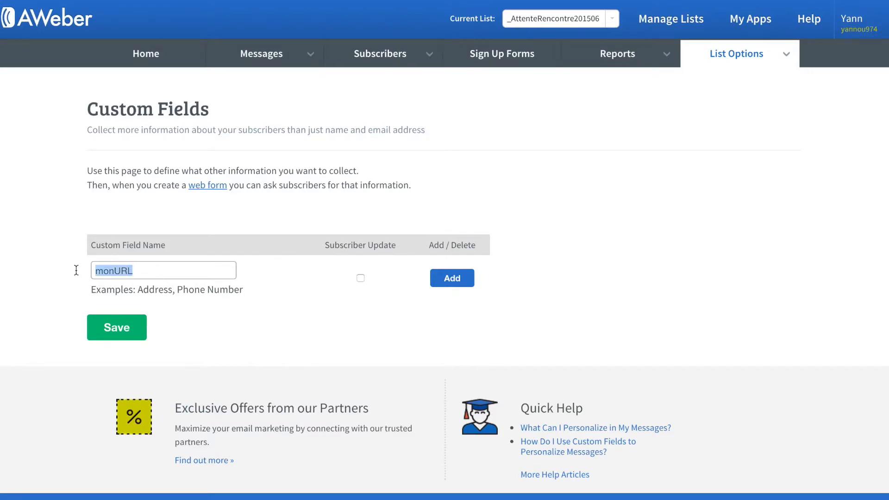
left_click(133, 289)
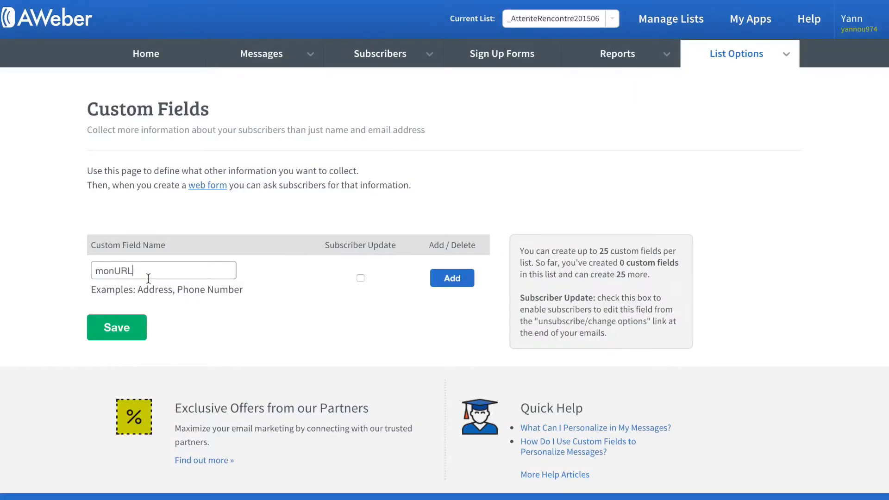
left_click(116, 328)
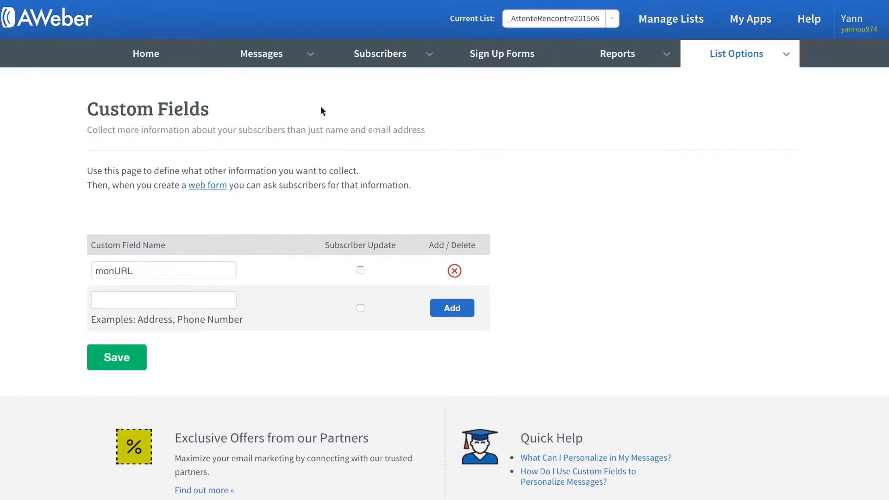
mouse_move(295, 54)
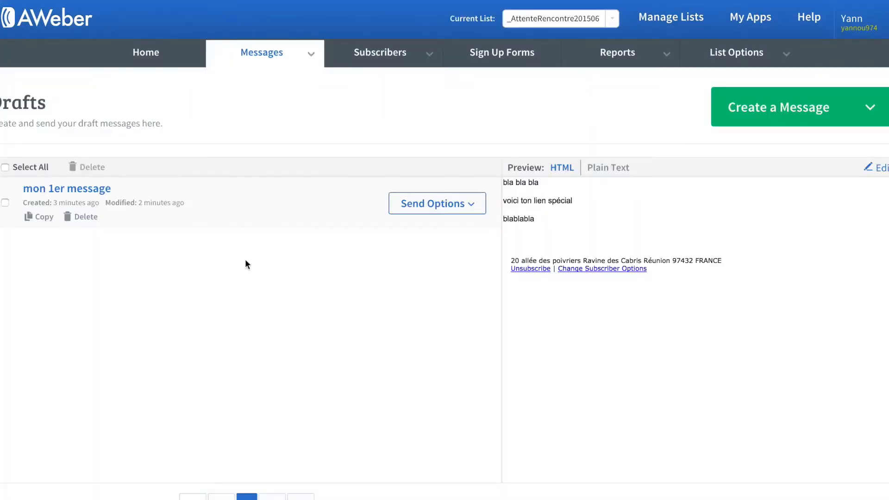
left_click(84, 190)
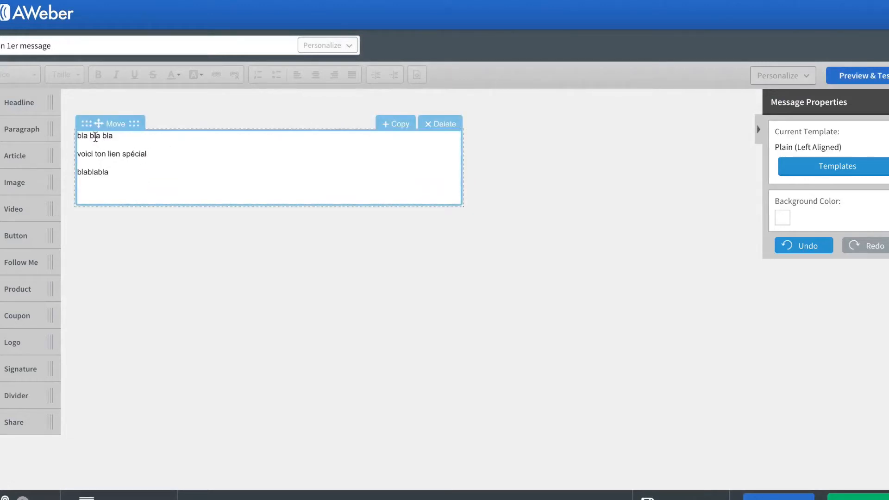
left_click_drag(112, 135, 64, 136)
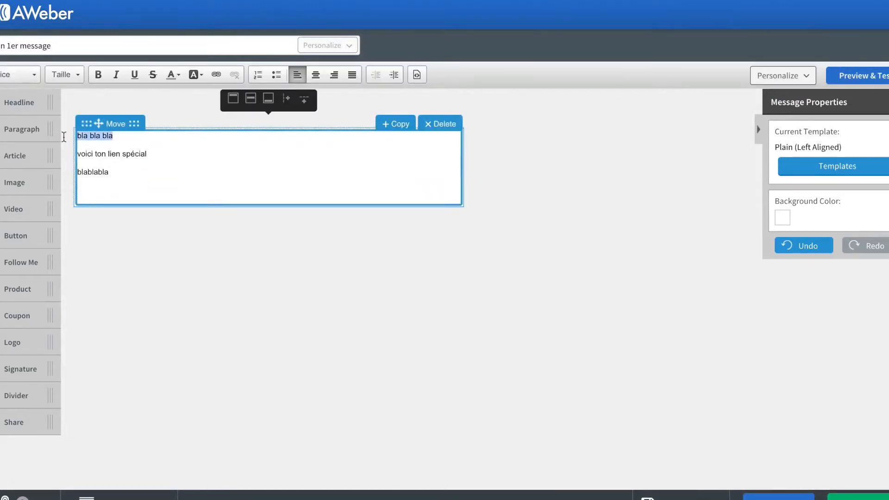
left_click(143, 165)
key("Return")
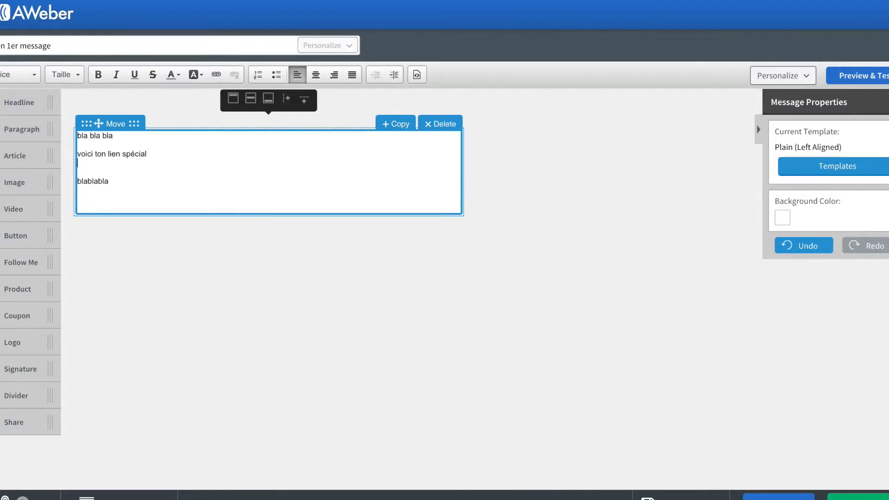
type("http://www.emmm.me/")
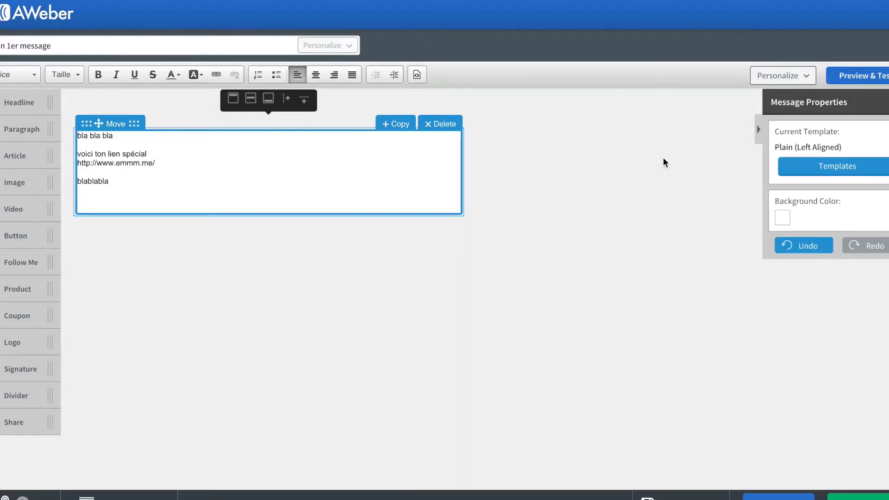
Insert the {!custom monURL} personalisation token after the URL and save the message
left_click(806, 79)
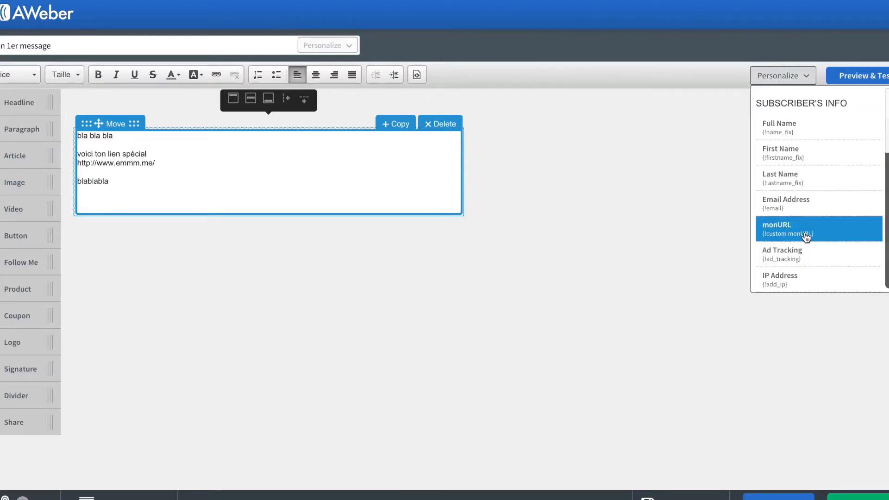
left_click(786, 235)
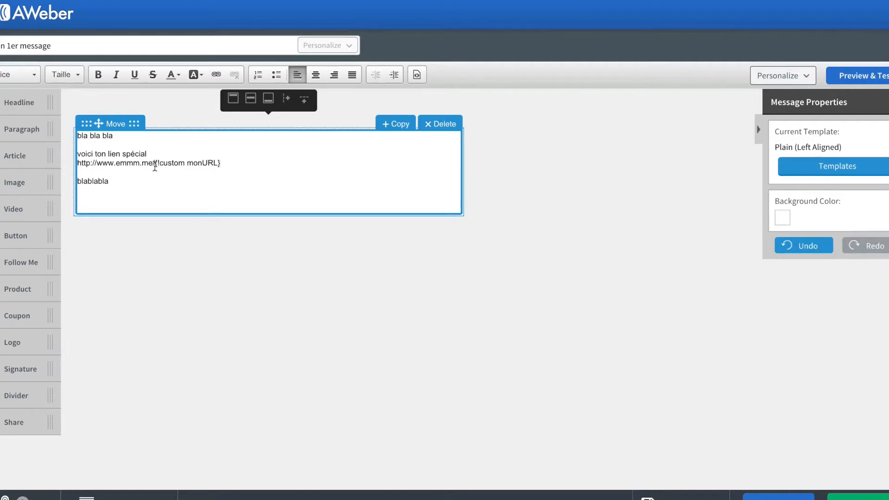
left_click_drag(155, 163, 226, 163)
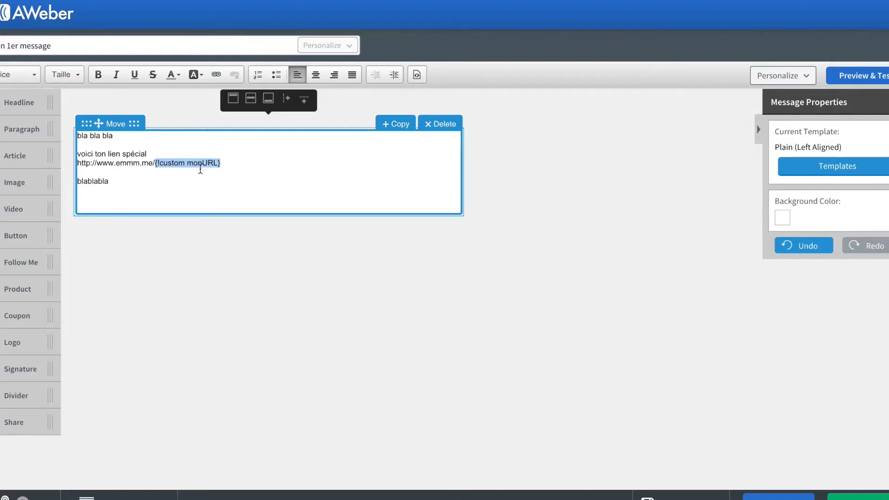
left_click(248, 167)
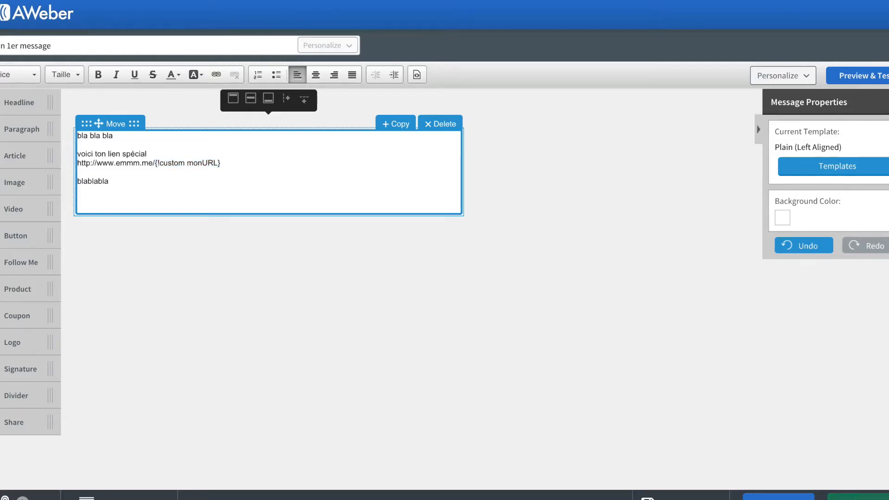
left_click(858, 497)
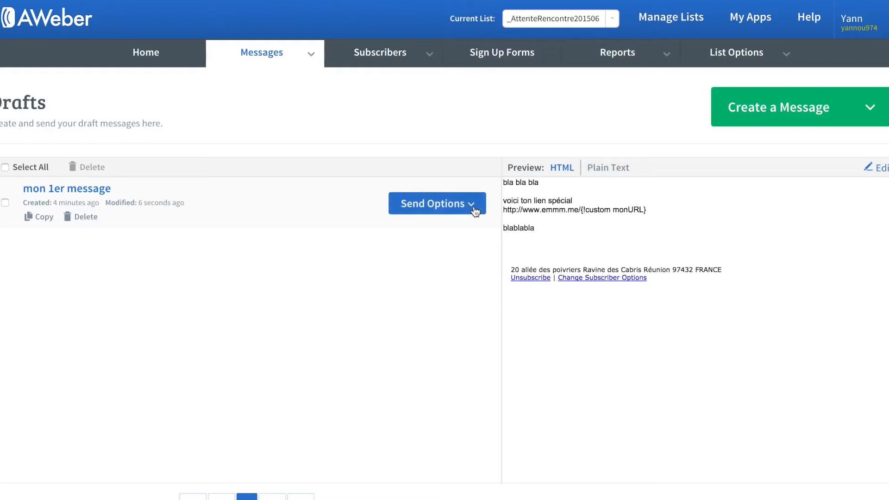
Add 'mon 1er message' to the Follow Up Series as follow-up #1, sent immediately
left_click(476, 211)
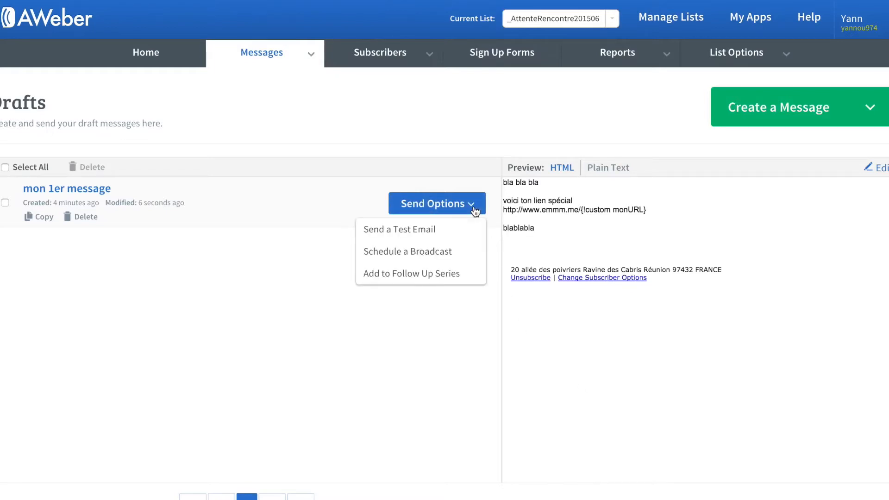
left_click(428, 277)
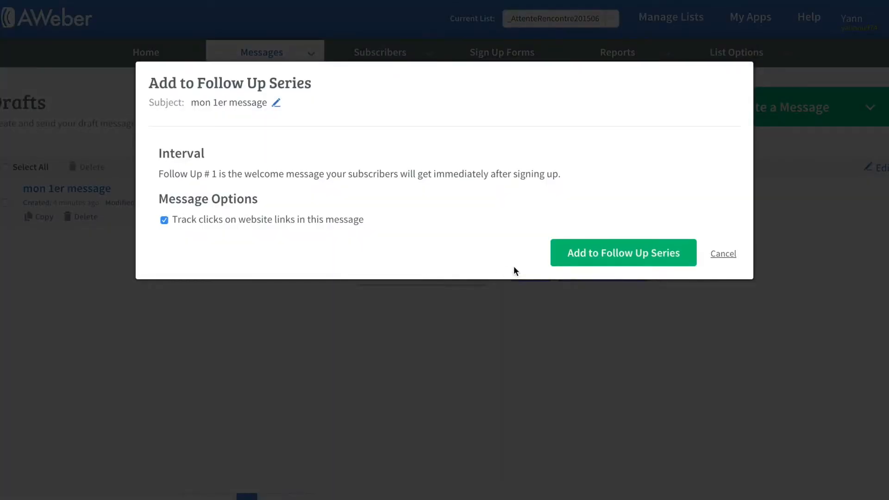
left_click(603, 254)
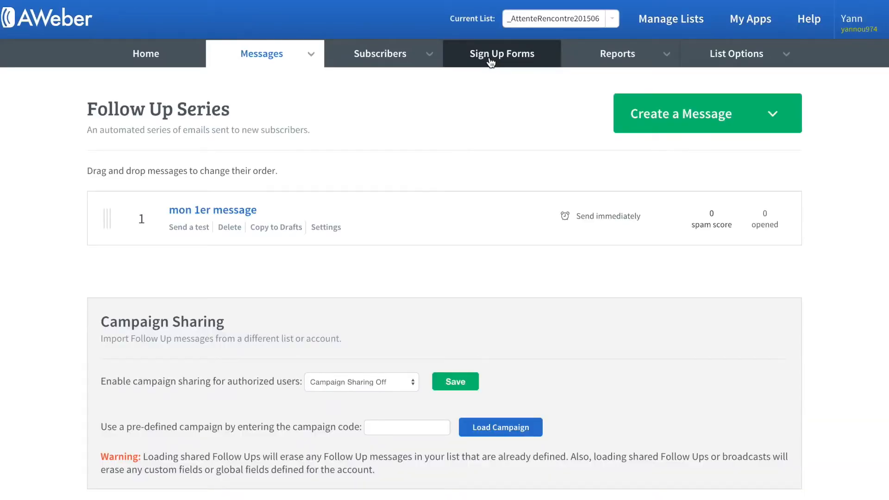
left_click(491, 55)
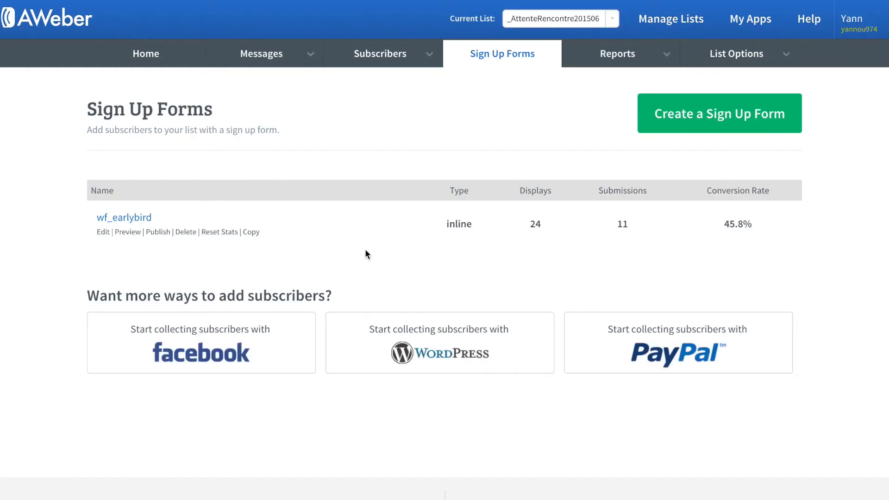
Show wf_earlybird's self-install Raw HTML form code with the form styling turned off
left_click(157, 232)
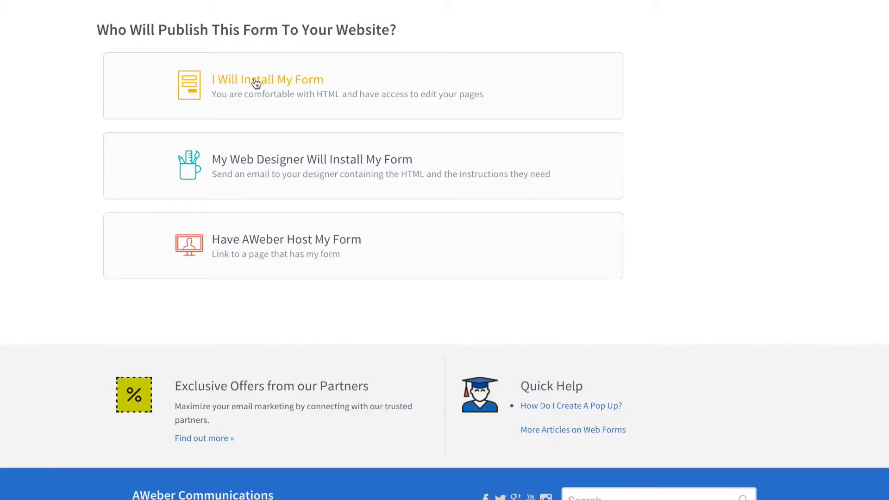
left_click(256, 82)
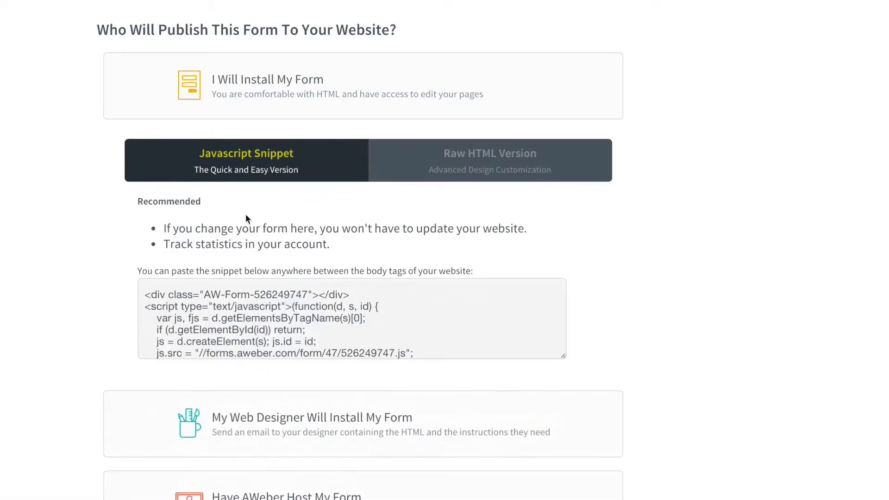
scroll(223, 315, "down", 1)
scroll(223, 316, "down", 3)
scroll(223, 315, "up", 3)
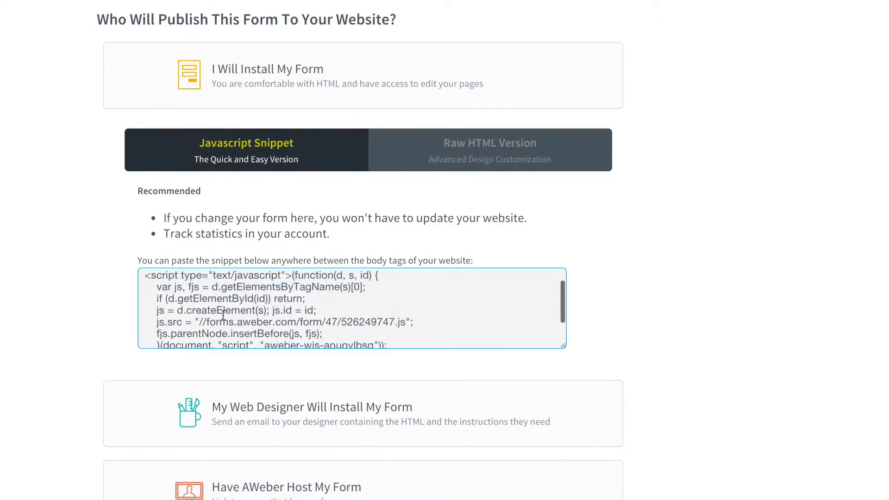
left_click(487, 153)
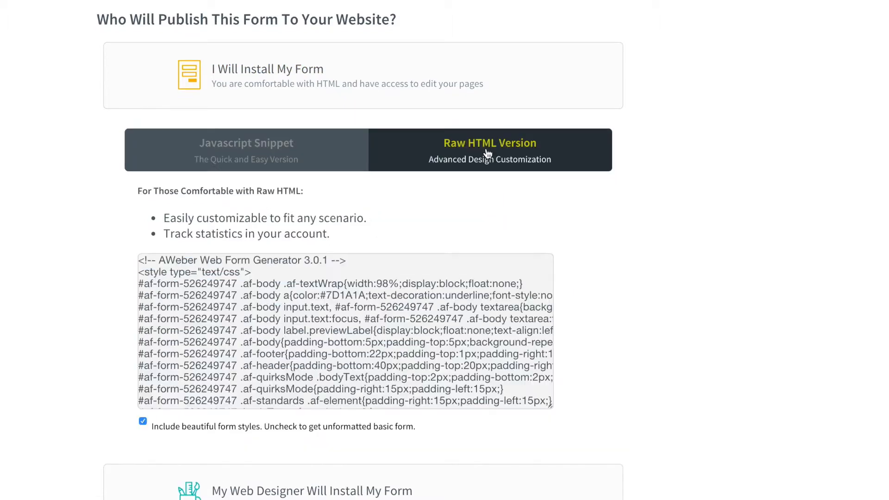
left_click(142, 423)
left_click(189, 379)
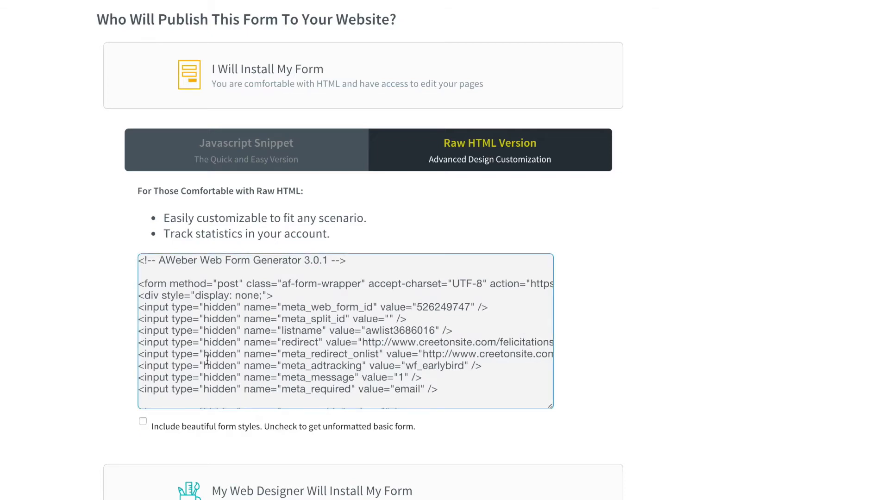
Look through the raw HTML code, then return to the form's Design step
scroll(208, 360, "down", 2)
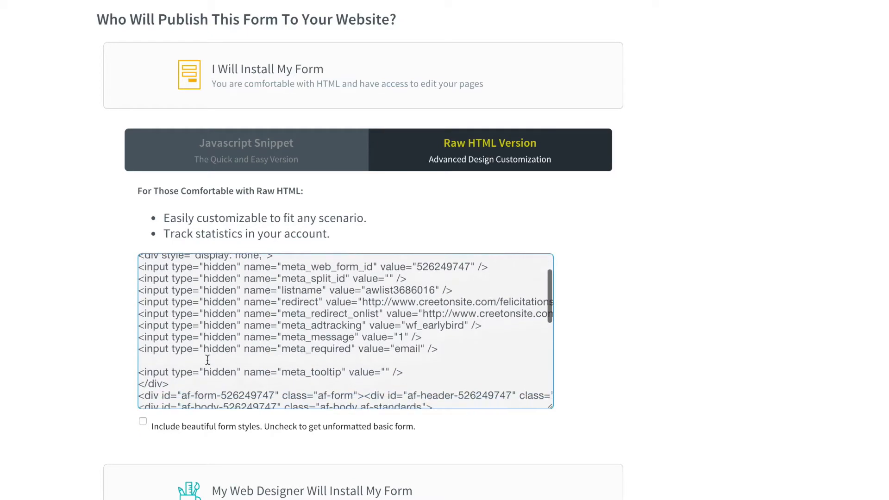
scroll(207, 359, "down", 5)
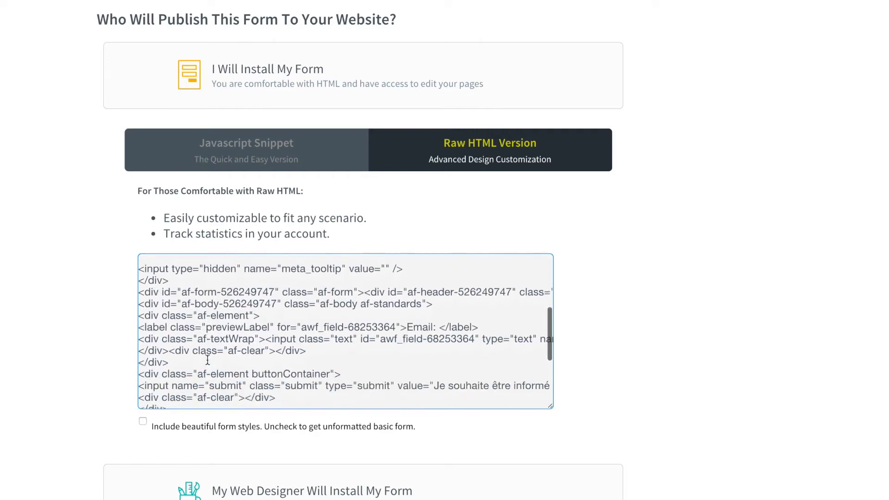
scroll(208, 360, "down", 3)
scroll(207, 360, "up", 10)
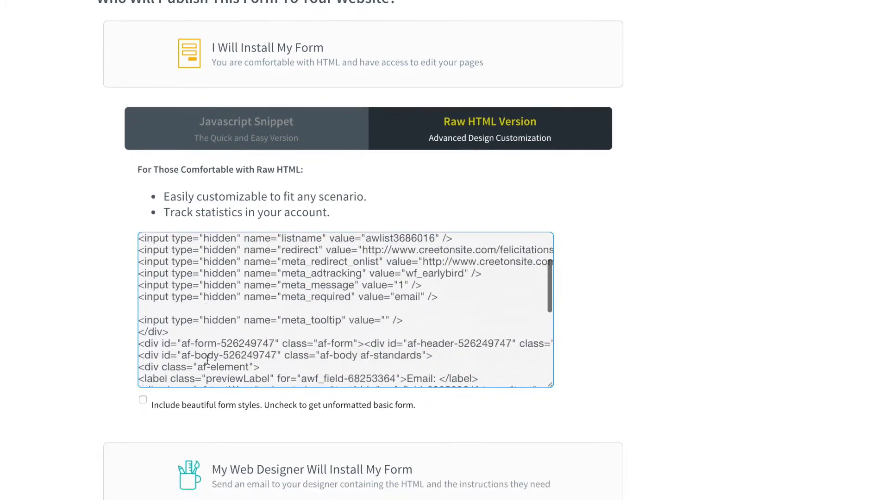
scroll(363, 349, "right", 1)
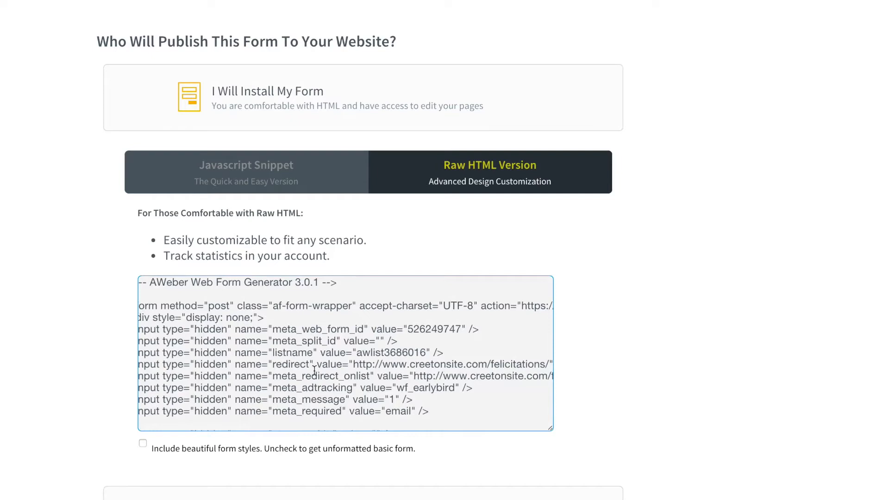
scroll(322, 318, "up", 2)
scroll(394, 276, "up", 1)
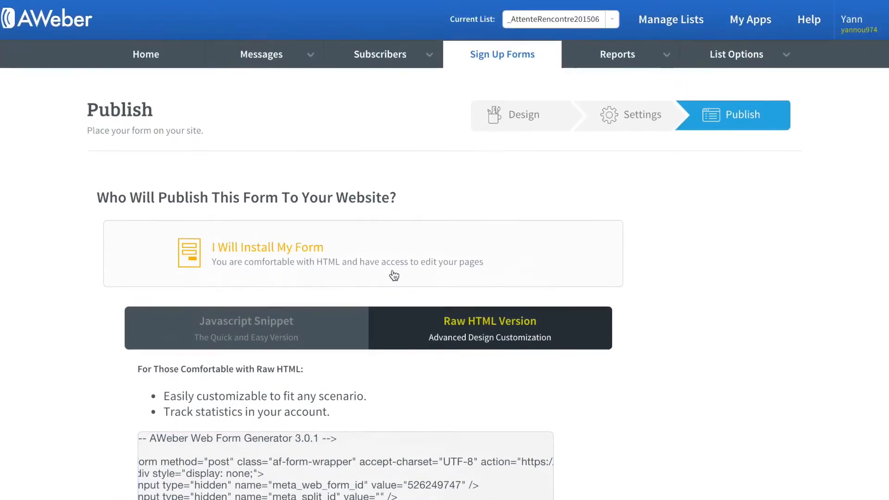
left_click(530, 118)
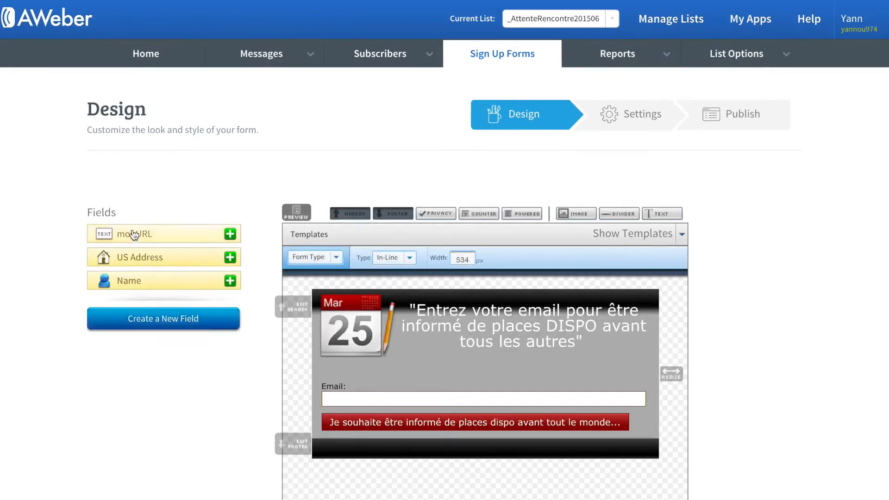
Add monURL to the wf_earlybird form as a Text Input field and save it
left_click(230, 234)
scroll(55, 434, "down", 3)
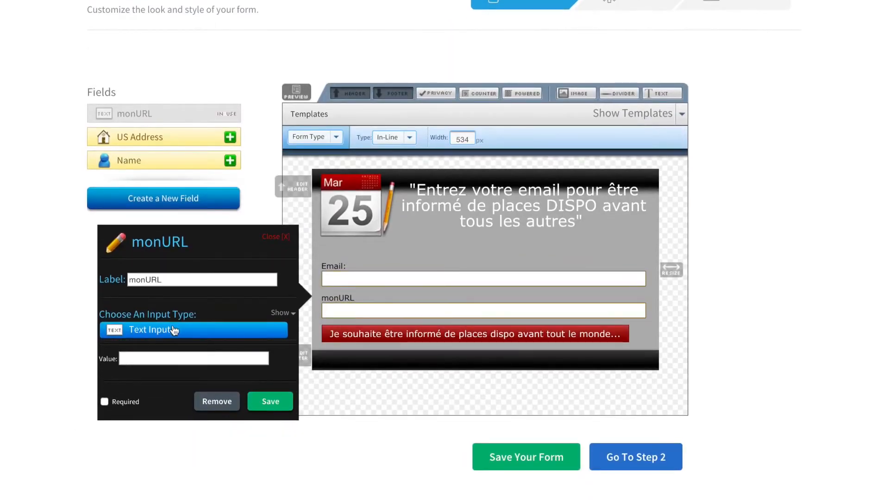
left_click(174, 330)
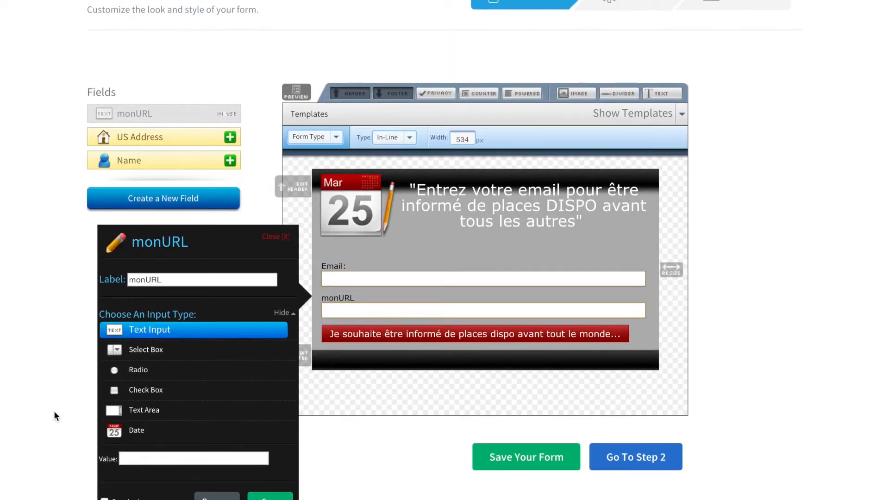
scroll(54, 410, "down", 1)
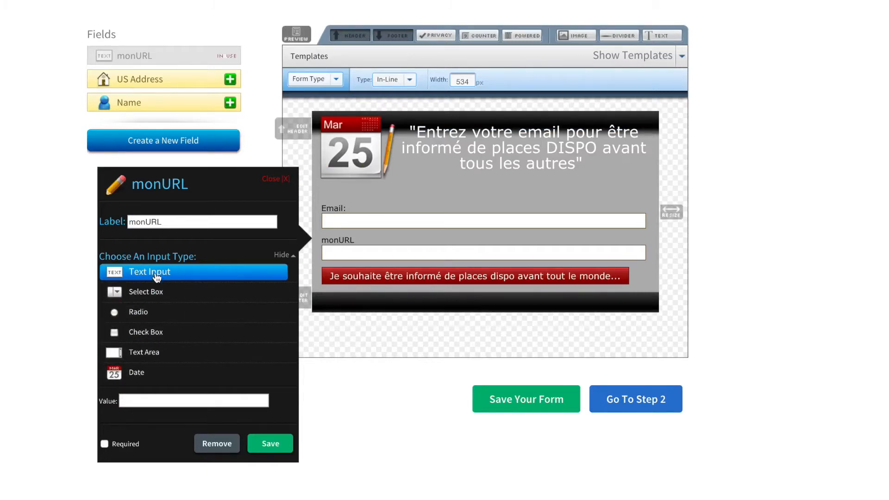
left_click(276, 448)
Save the form through the Settings step and move on to the Publish step
left_click(618, 407)
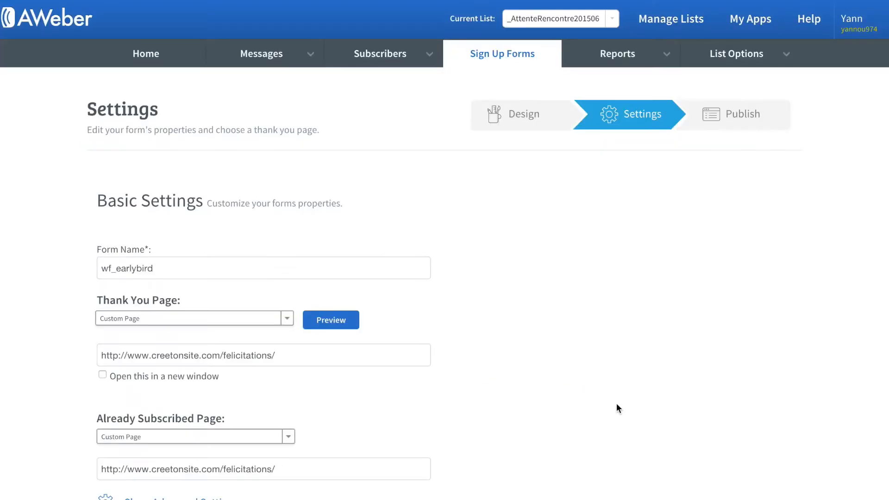
scroll(537, 411, "down", 5)
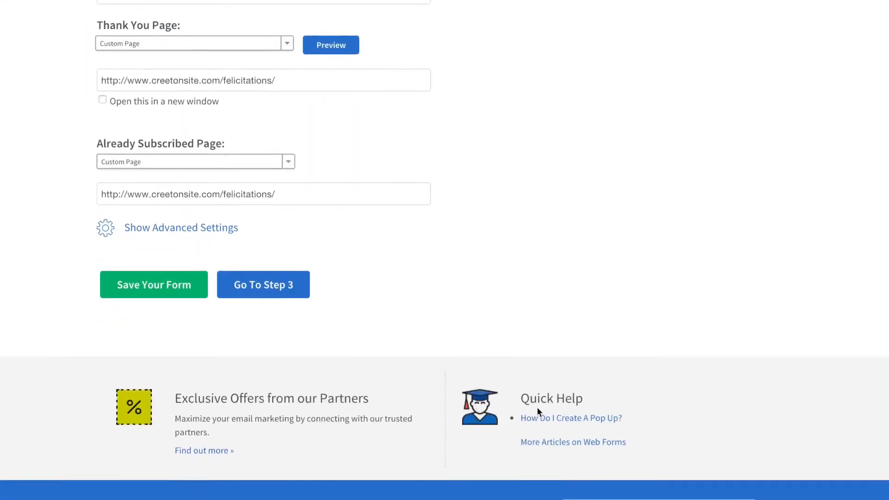
left_click(271, 282)
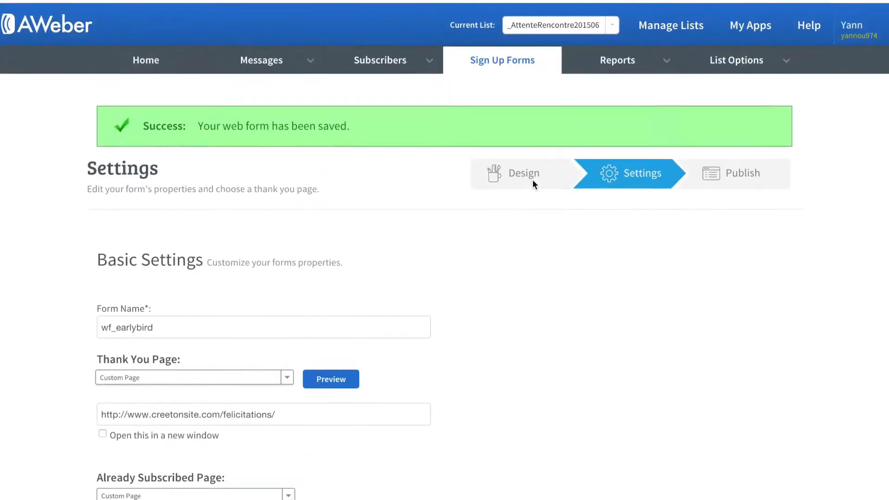
left_click(730, 174)
scroll(435, 315, "down", 3)
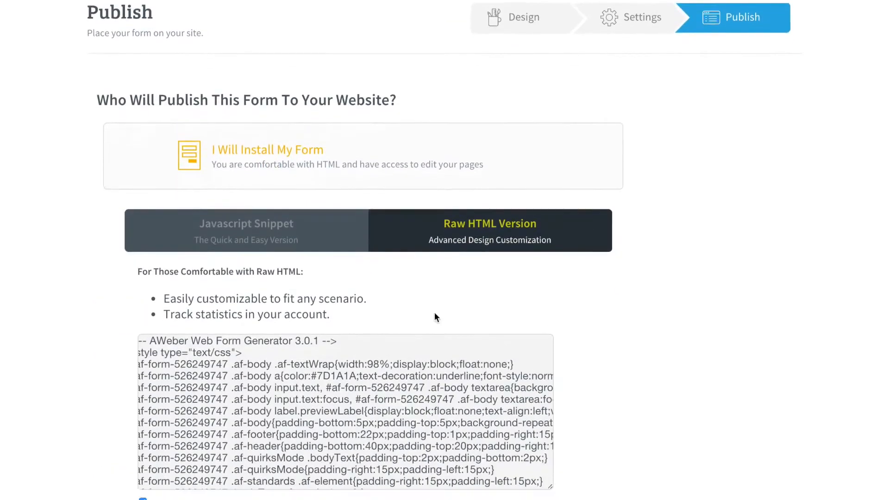
scroll(435, 316, "down", 2)
Display the Raw HTML version of the form code and select all of it
left_click(142, 426)
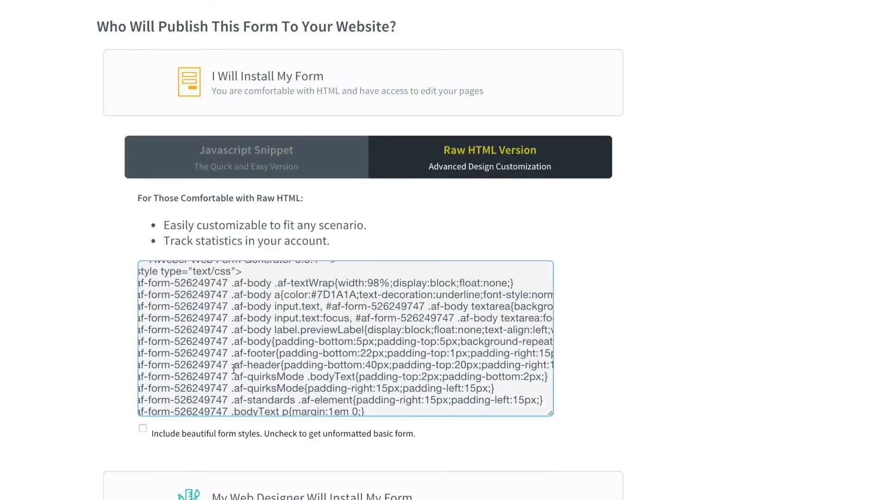
left_click(140, 428)
left_click(257, 165)
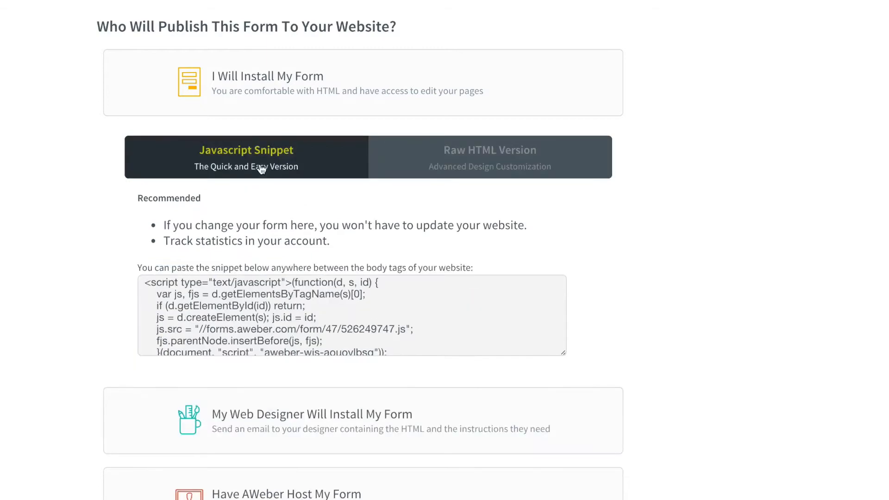
left_click(392, 158)
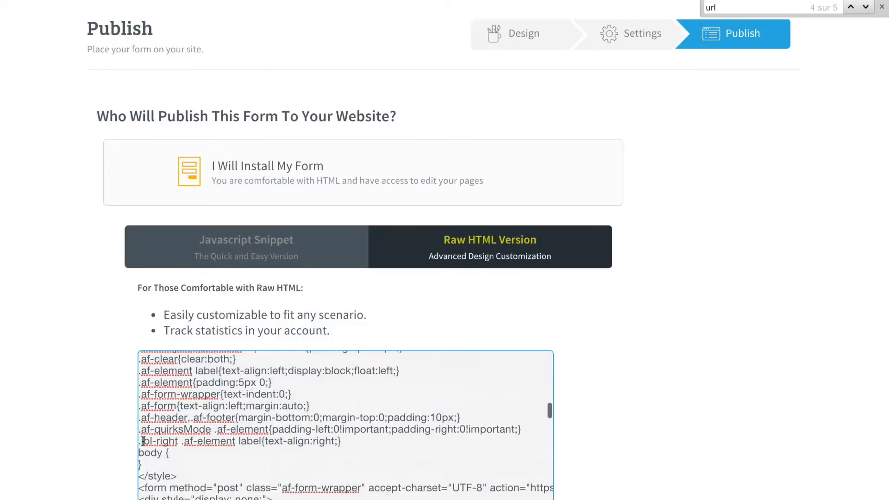
scroll(143, 442, "up", 5)
scroll(144, 442, "up", 2)
scroll(142, 437, "down", 6)
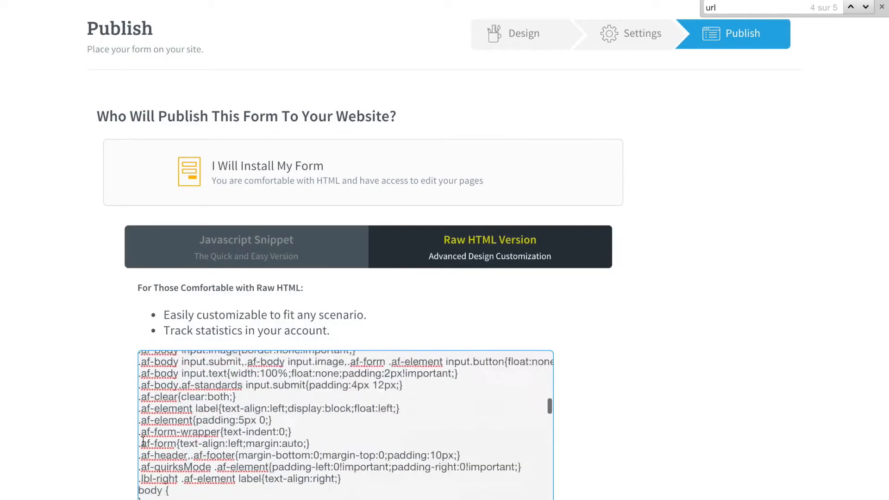
left_click(140, 434, "shift")
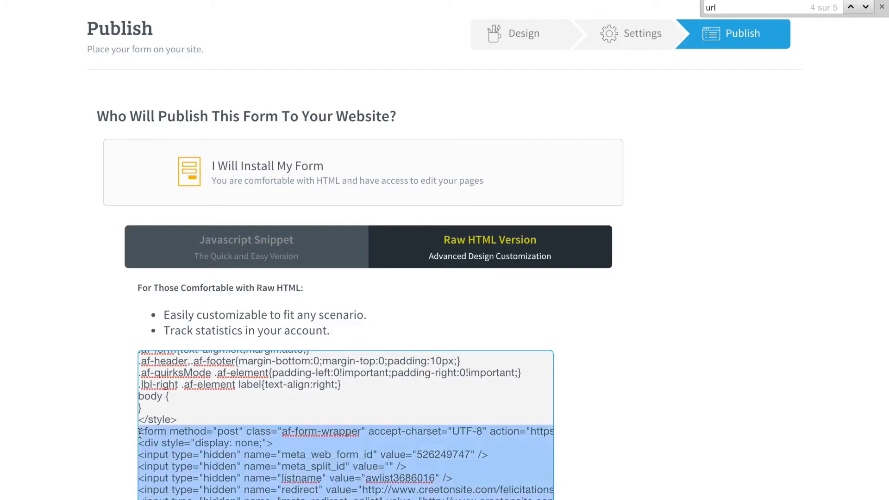
left_click(200, 413)
left_click(200, 414)
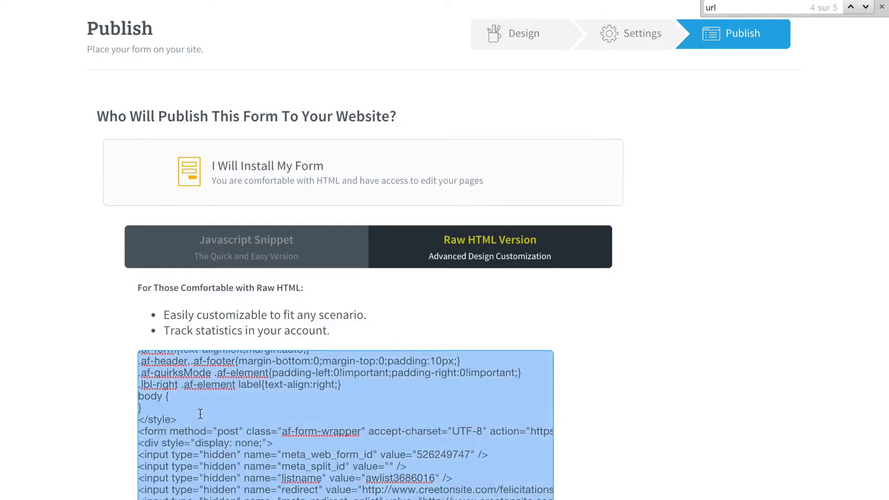
left_click(261, 418)
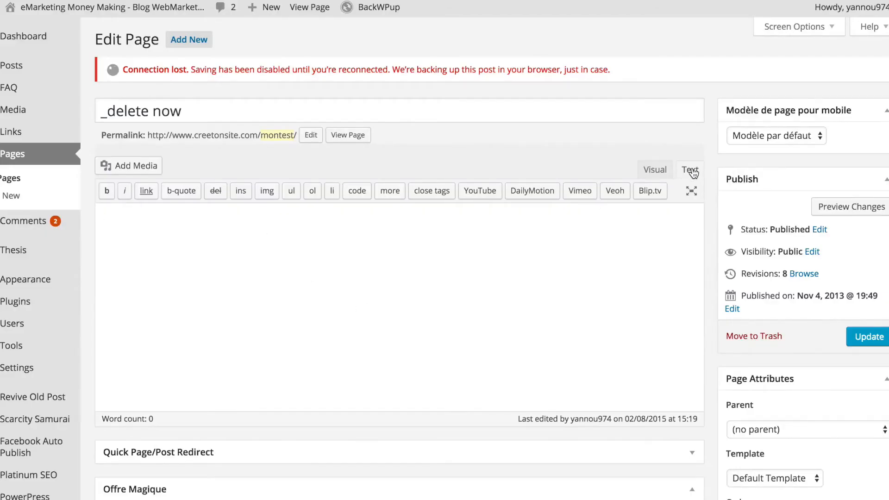
Paste the AWeber form code into the '_delete now' page in the Text editor
left_click(652, 172)
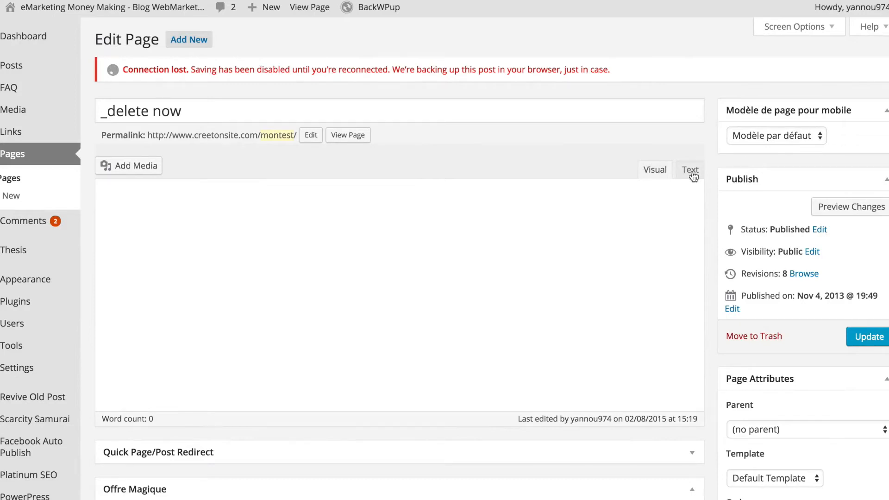
left_click(692, 171)
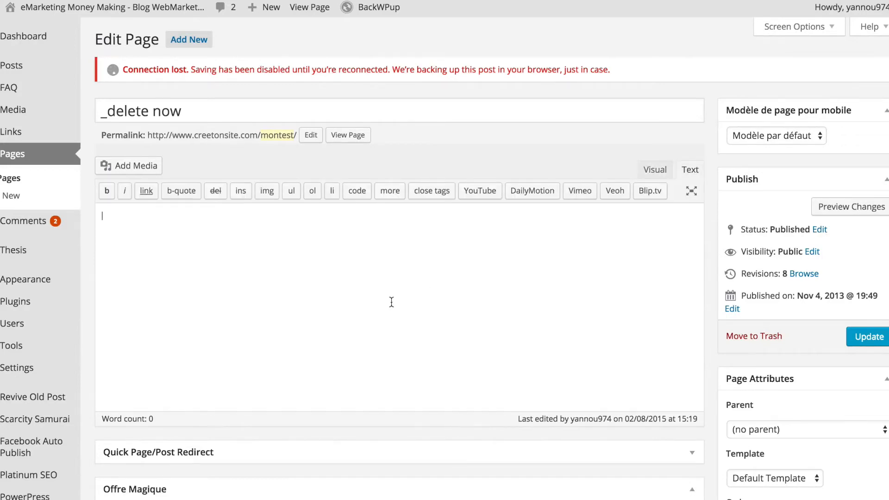
key("ctrl+v")
scroll(243, 244, "up", 10)
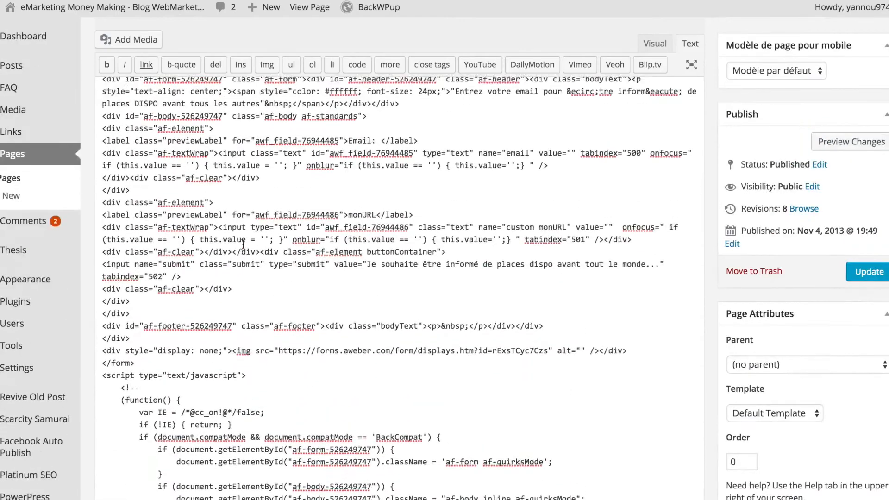
scroll(243, 244, "up", 5)
scroll(243, 244, "down", 15)
Preview the embedded form and locate the monURL lines by searching for 'url' and 'monu'
key("ctrl+f")
type("url")
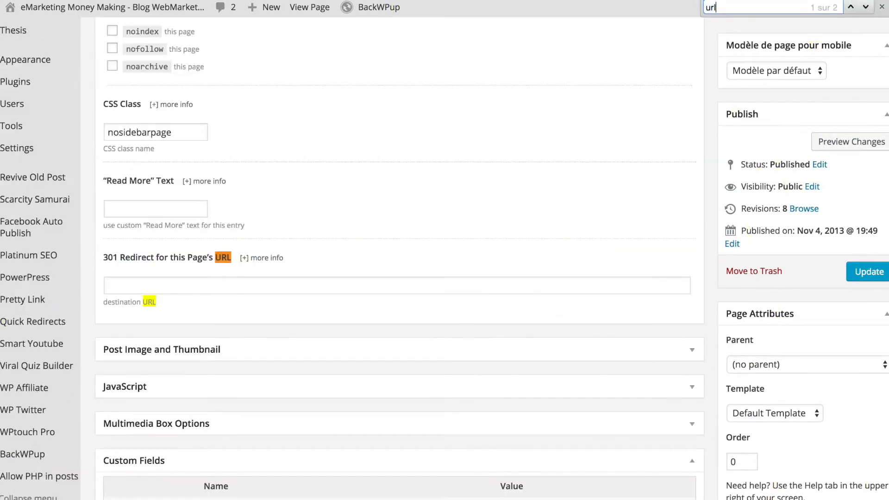
scroll(370, 164, "up", 15)
scroll(371, 164, "down", 7)
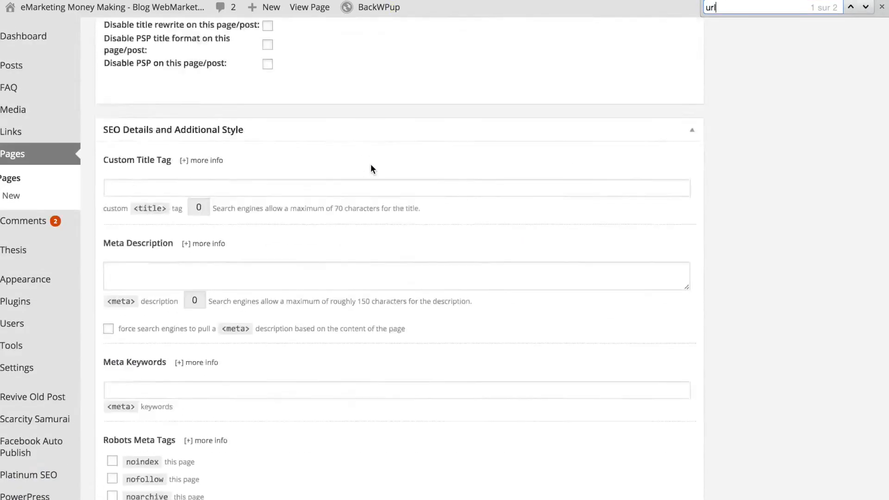
scroll(372, 169, "up", 15)
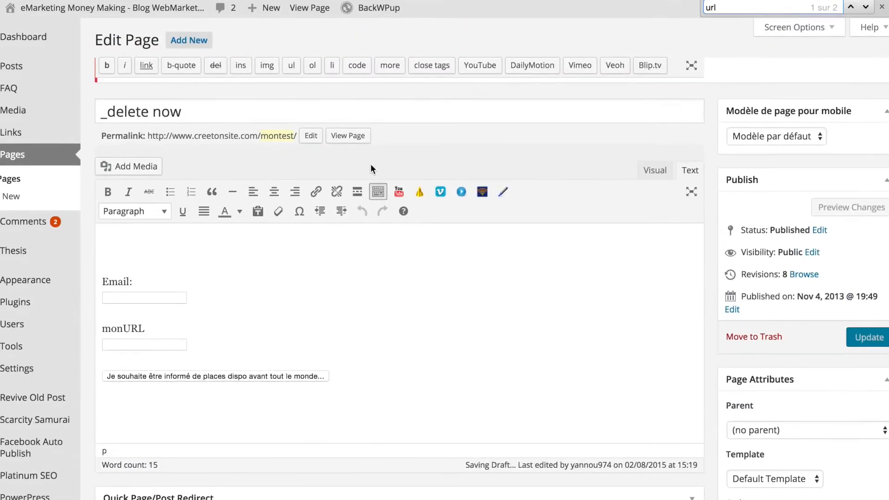
left_click(649, 168)
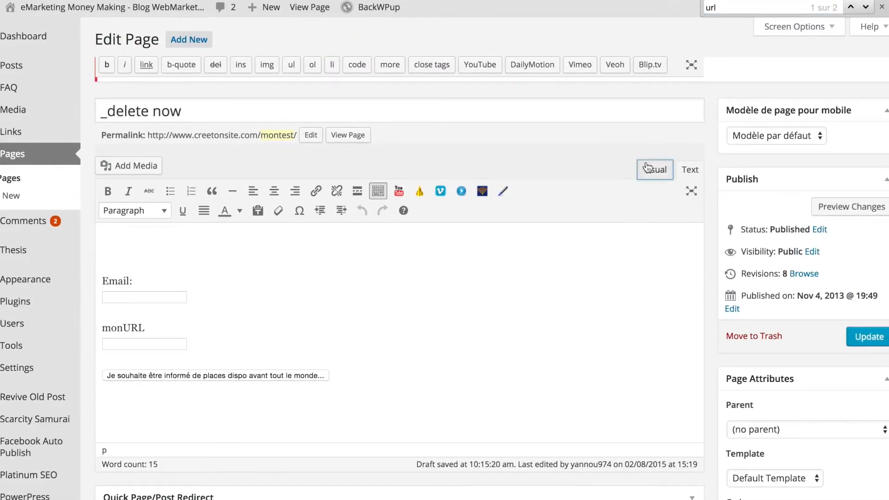
left_click(693, 168)
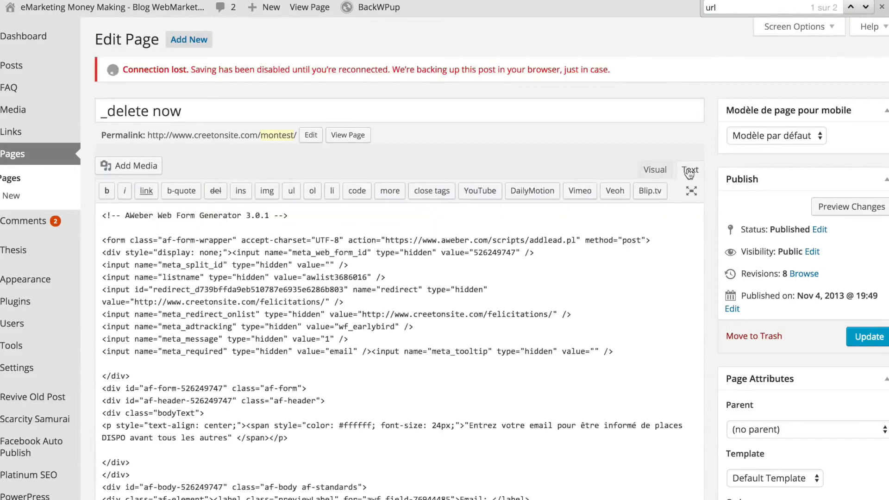
key("ctrl+a")
key("ctrl+End")
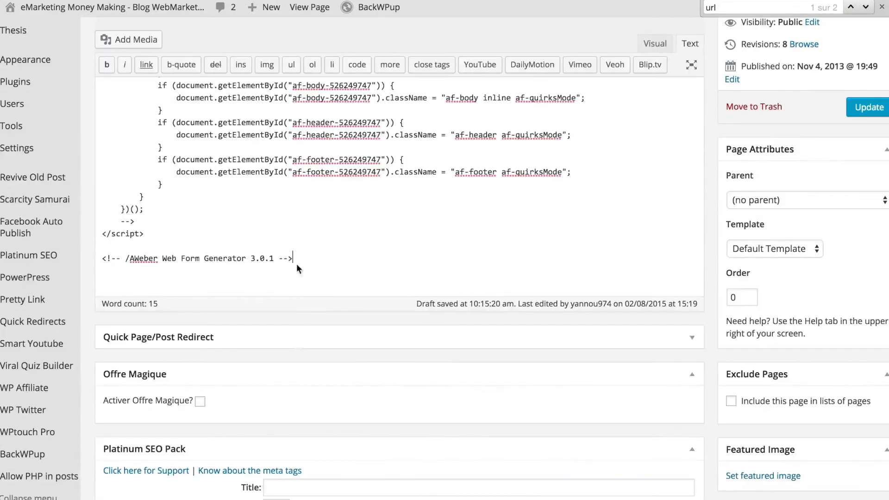
key("ctrl+f")
type("monu")
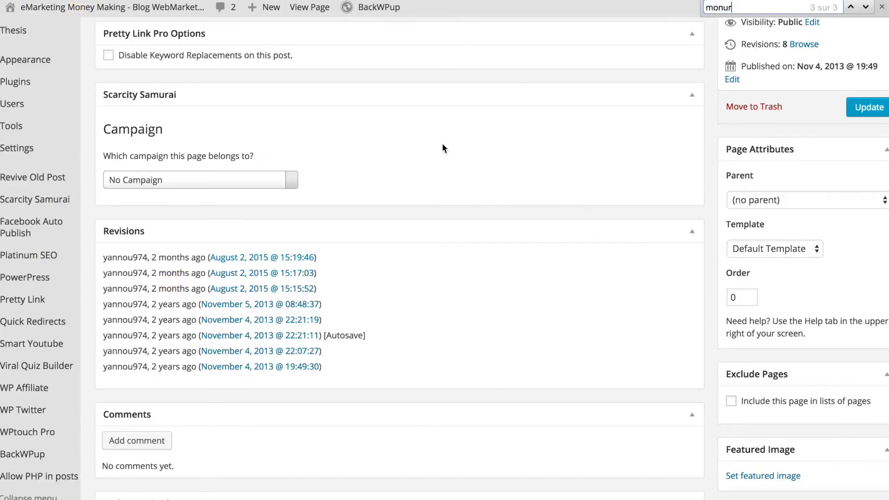
scroll(443, 149, "up", 15)
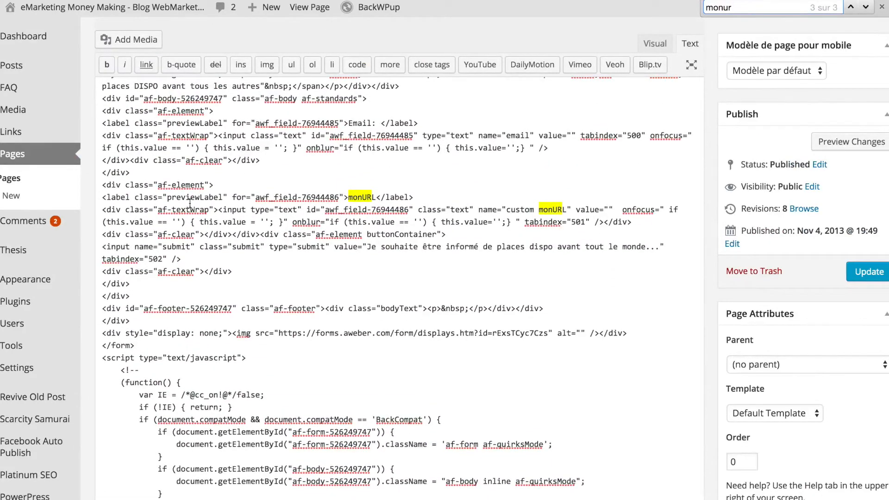
Make the monURL input type hidden, paste the link code into its value, and update the page
double_click(286, 209)
type("hidden")
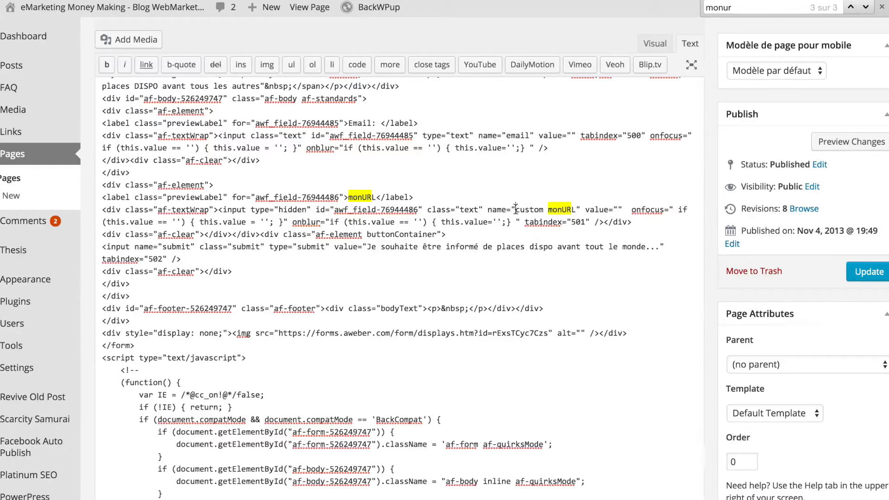
left_click_drag(516, 209, 573, 211)
left_click(618, 210)
left_click(620, 207)
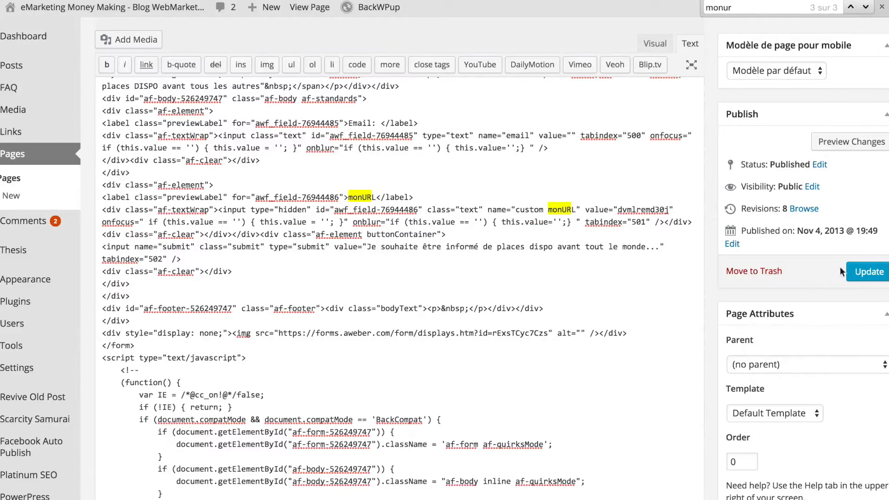
left_click(862, 272)
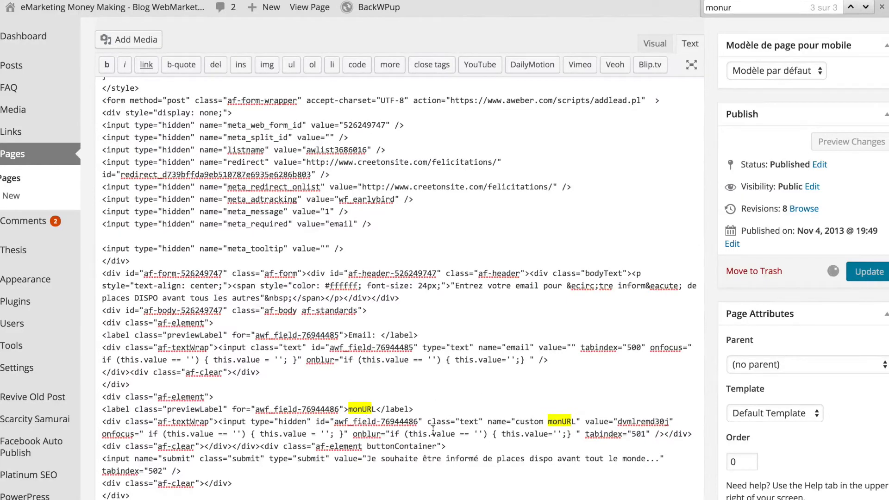
double_click(287, 422)
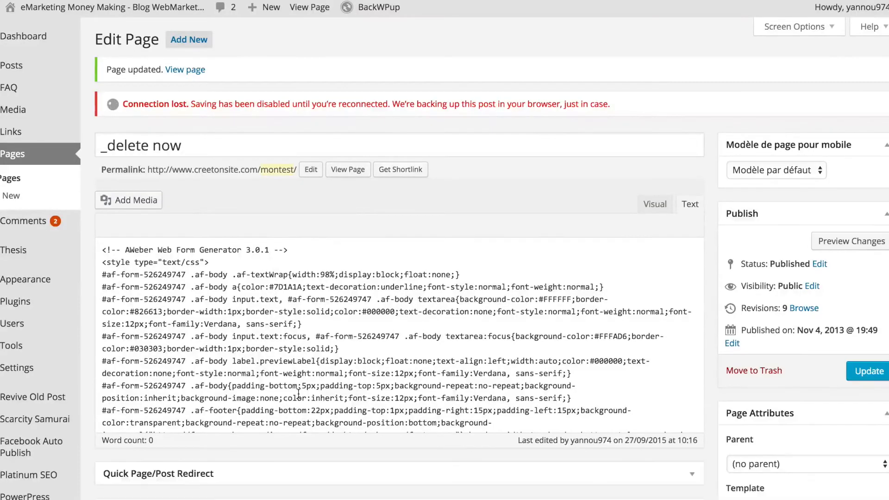
Confirm by searching 'hidde' and 'monur' that the monURL input is now hidden
key("ctrl+f")
type("hi")
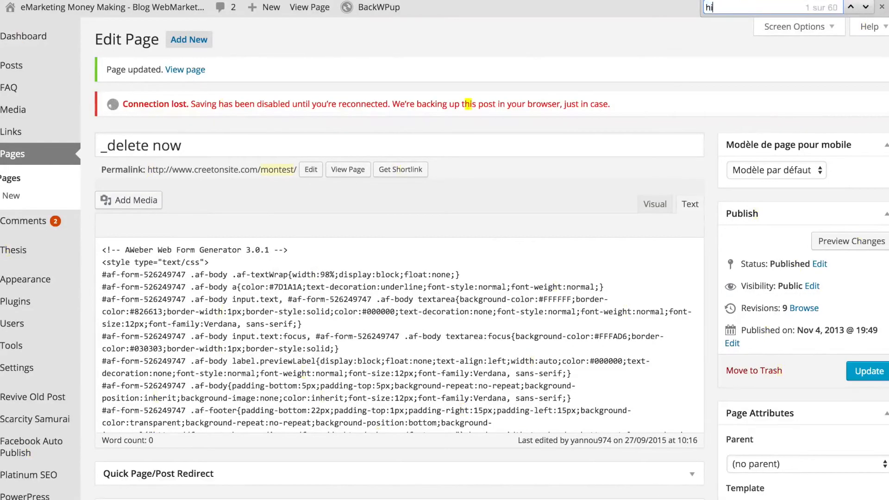
type("dde")
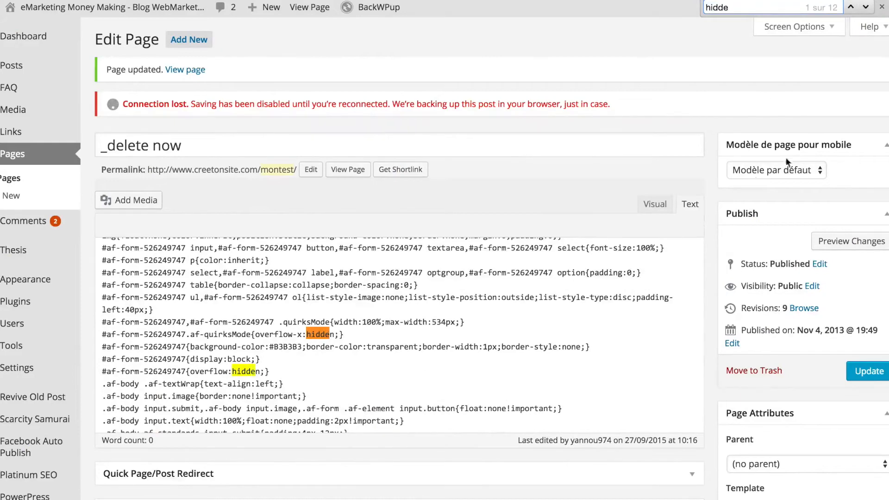
key("BackSpace")
key("BackSpace")
key("BackSpace")
key("BackSpace")
key("BackSpace")
type("mon")
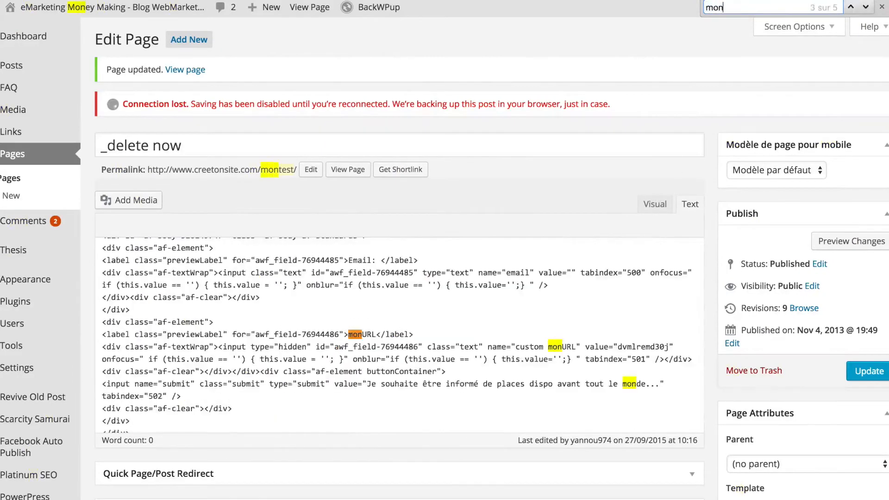
type("ur")
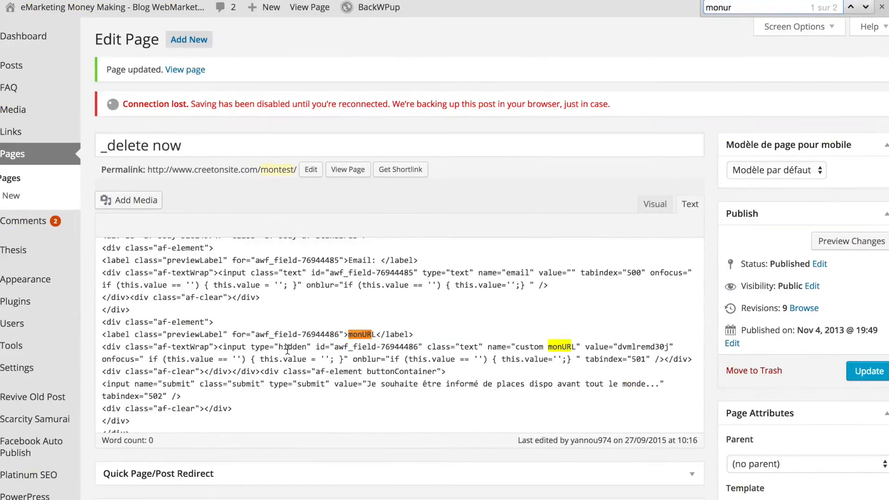
double_click(287, 350)
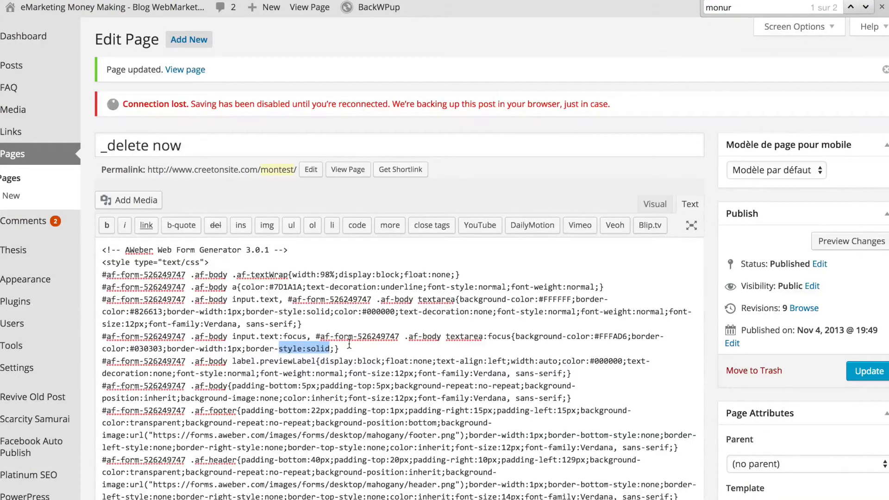
key("ctrl+f")
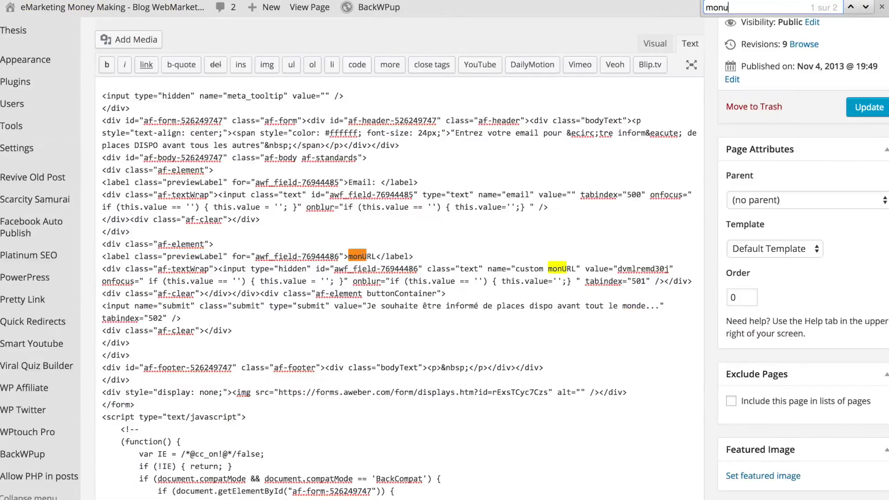
double_click(287, 269)
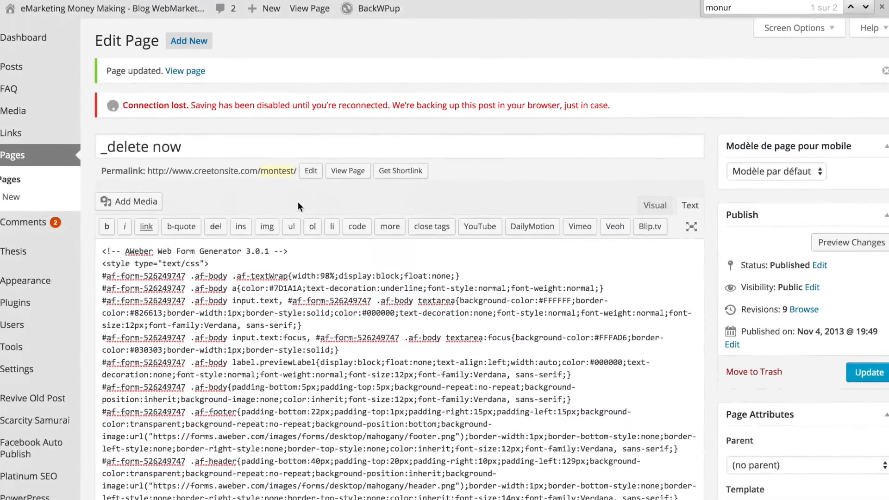
Open the live '_delete now' page in a new browser tab and switch to it
right_click(342, 176)
left_click(366, 181)
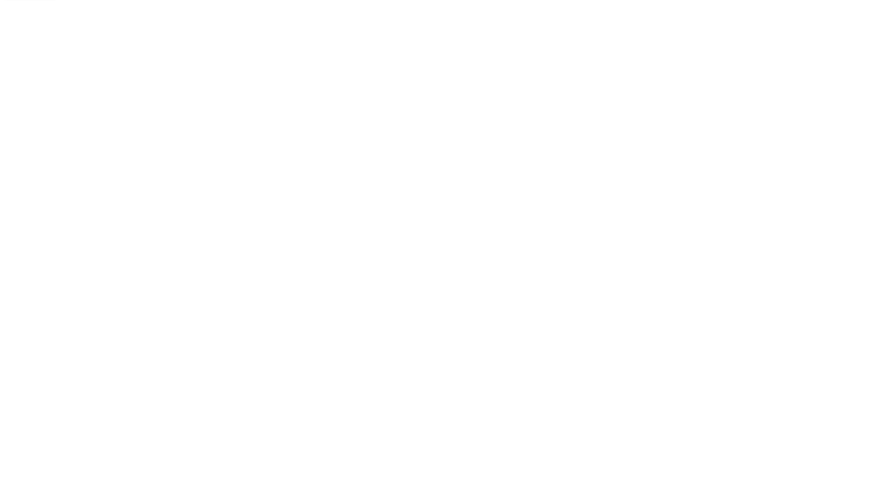
left_click(208, 0)
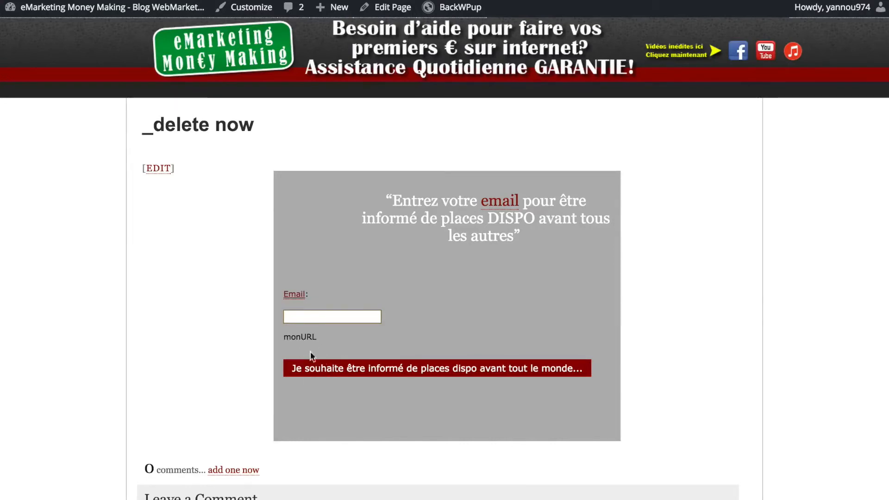
Fill the form's Email field with a suggested test e-mail address and submit the form
scroll(349, 388, "down", 5)
scroll(349, 388, "up", 5)
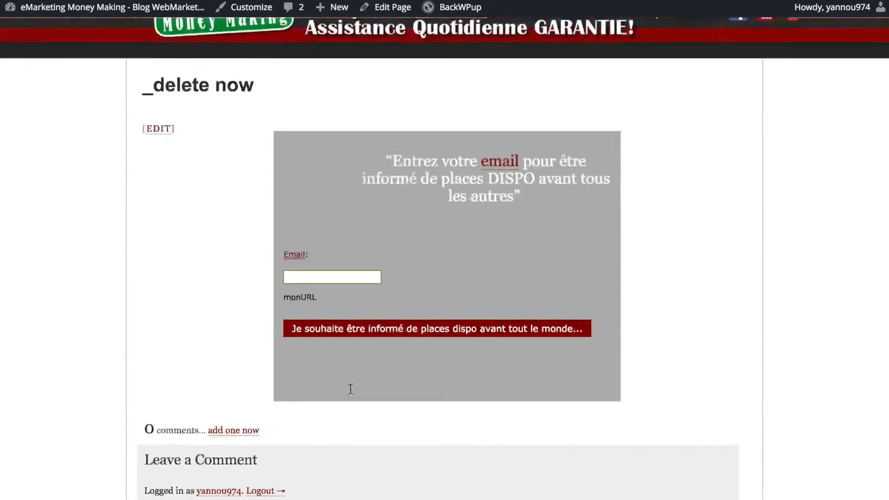
left_click(324, 311)
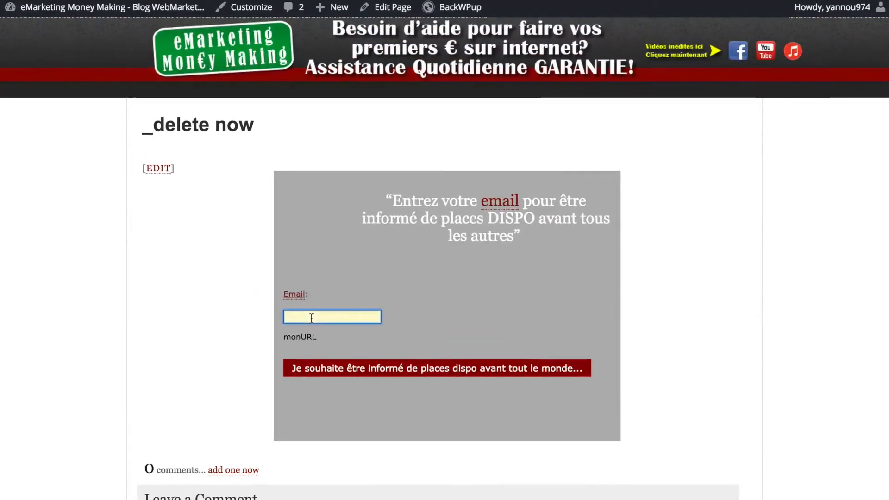
type("contac")
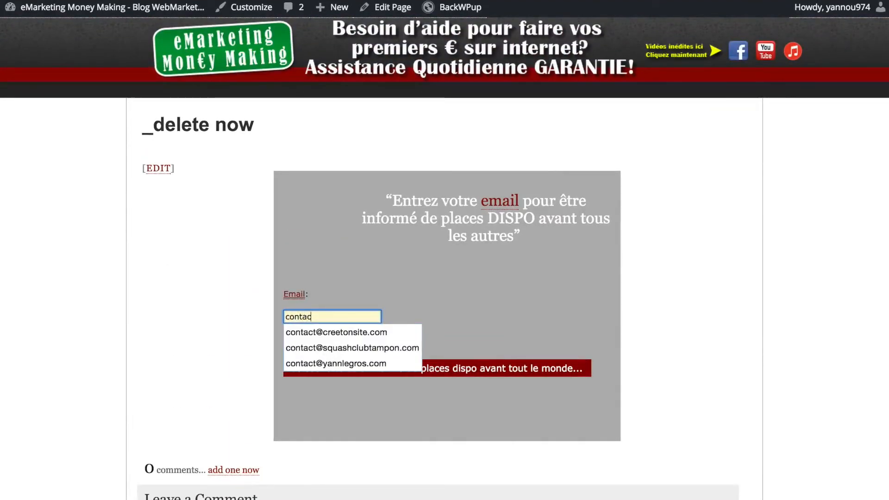
key("Down")
key("Return")
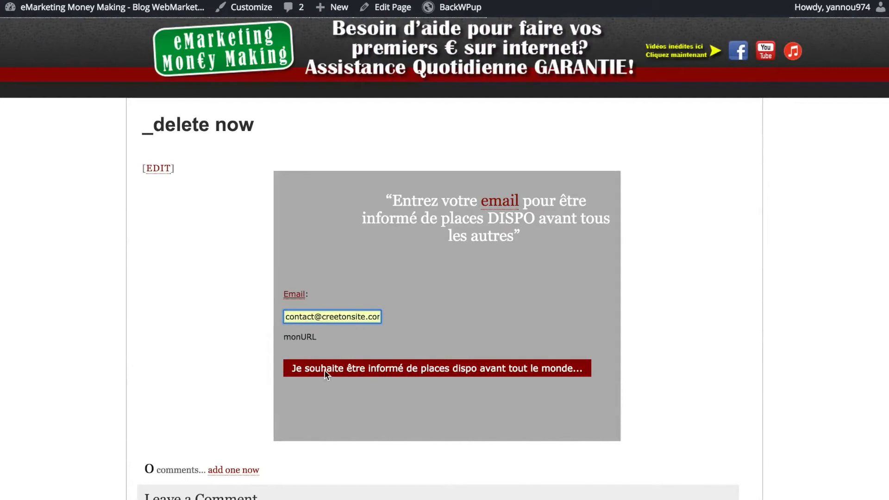
left_click(391, 370)
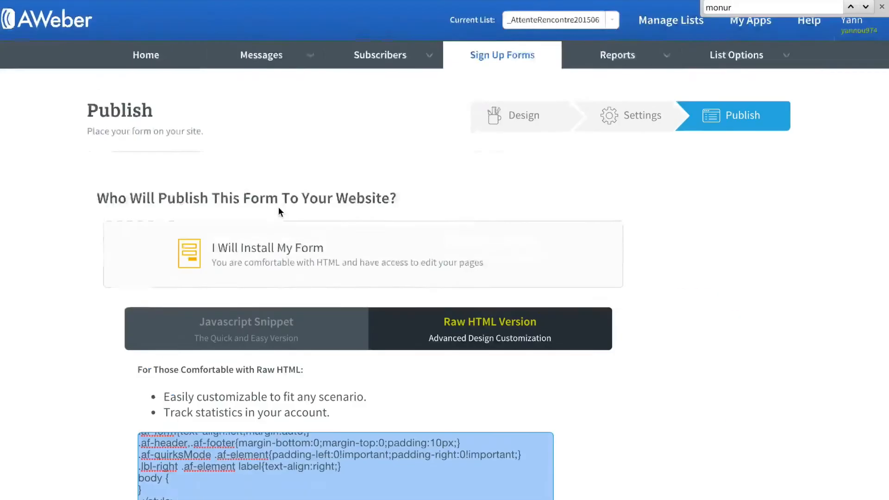
mouse_move(281, 60)
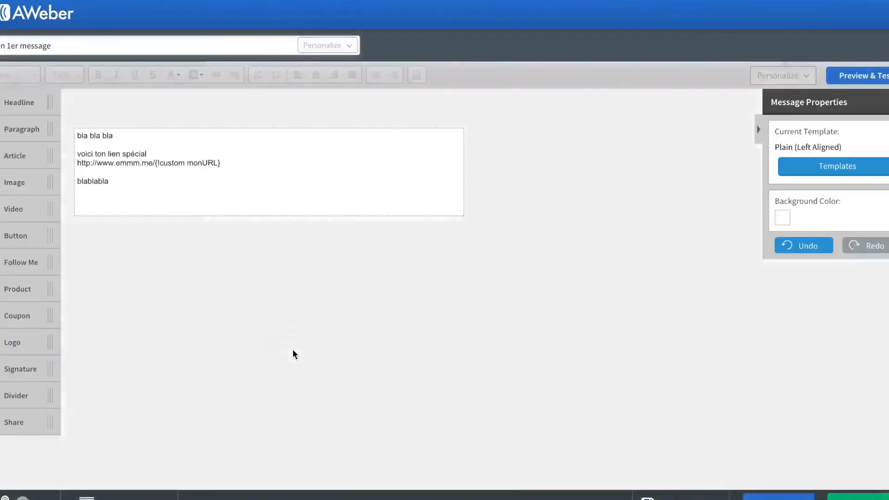
left_click(154, 167)
left_click_drag(155, 166, 222, 165)
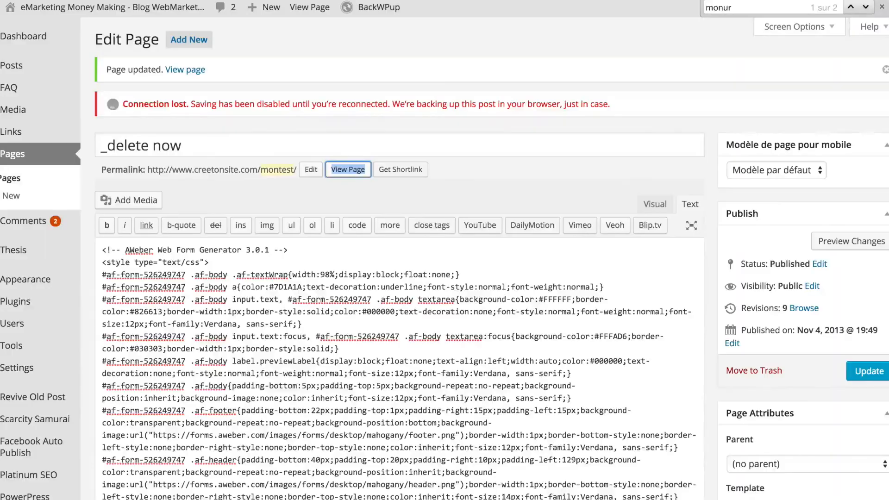
scroll(306, 445, "down", 7)
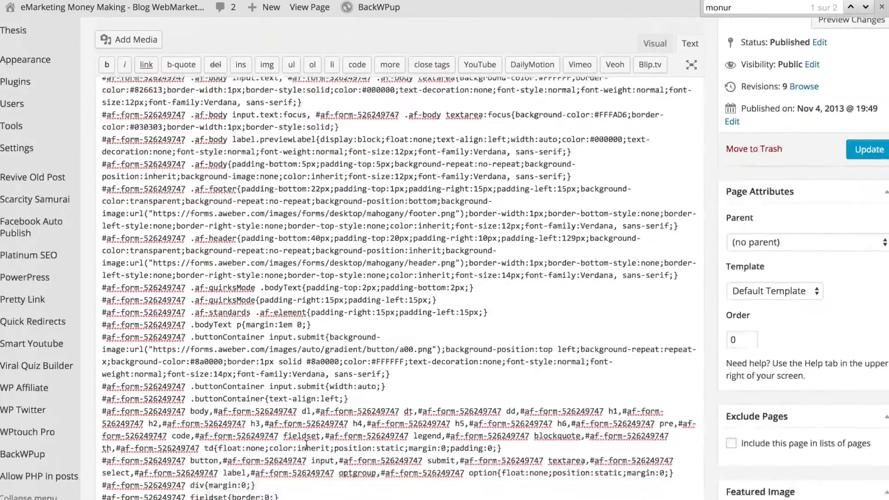
Select the monURL value in the form code and compare it with the 'mon 1er message' e-mail link
key("BackSpace")
key("BackSpace")
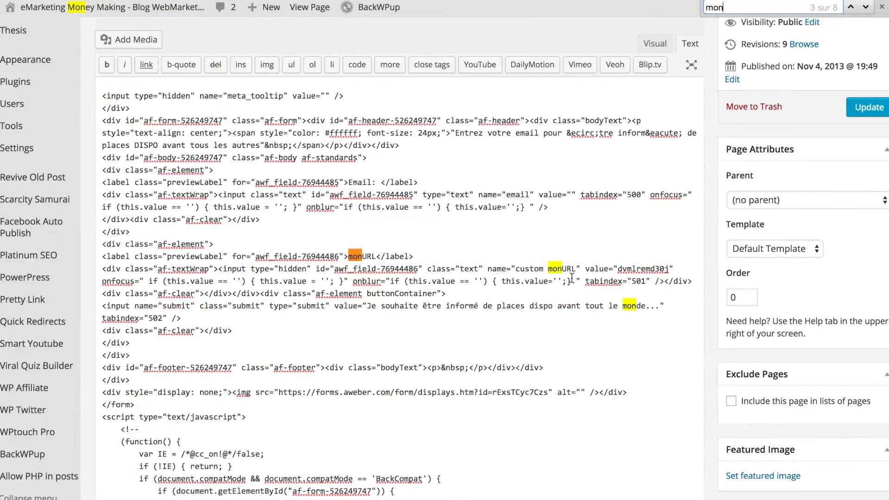
double_click(630, 268)
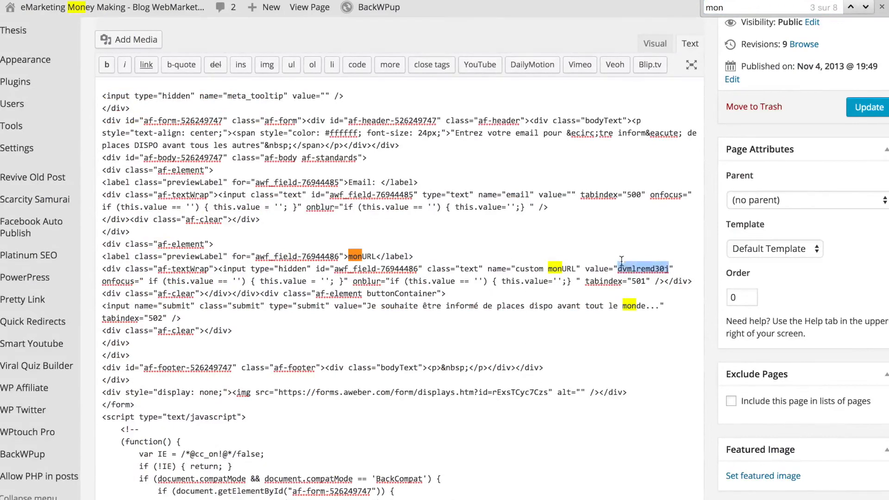
key("super+Tab")
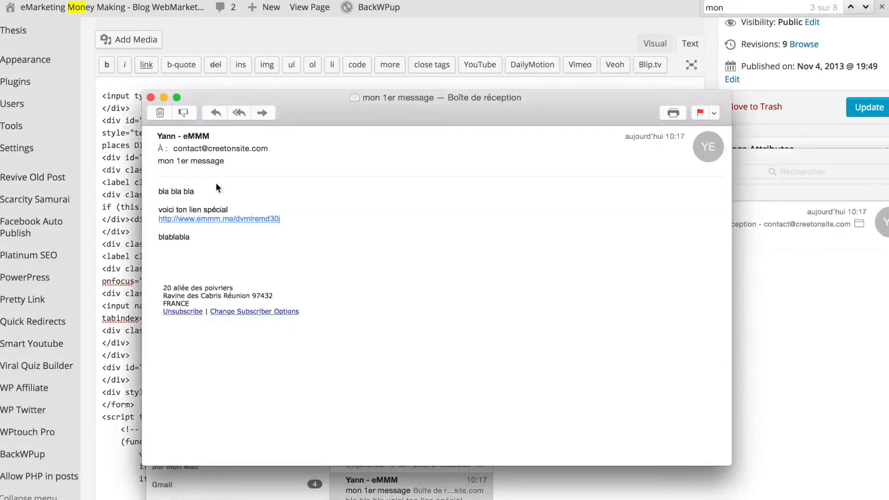